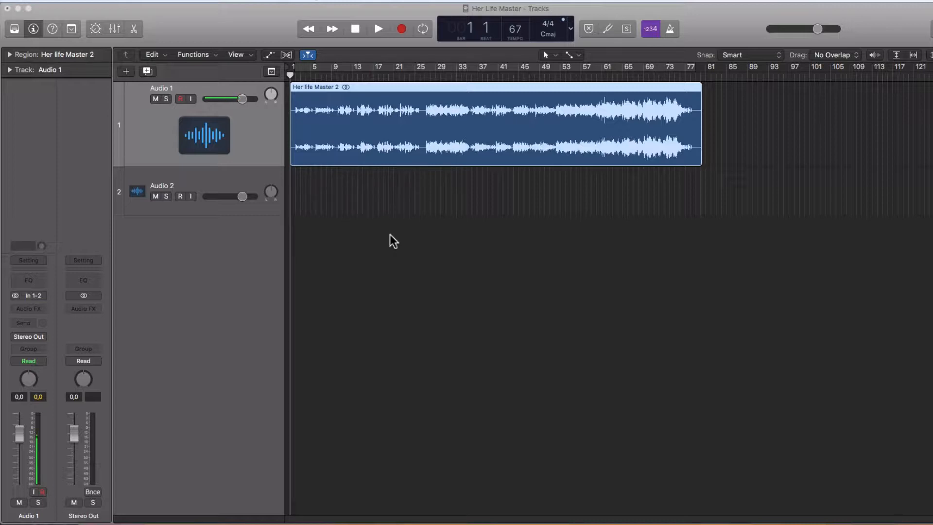
Play the opening of the Her life Master 2 region around bars 1 and 2 to hear where the music starts.
double_click(296, 74)
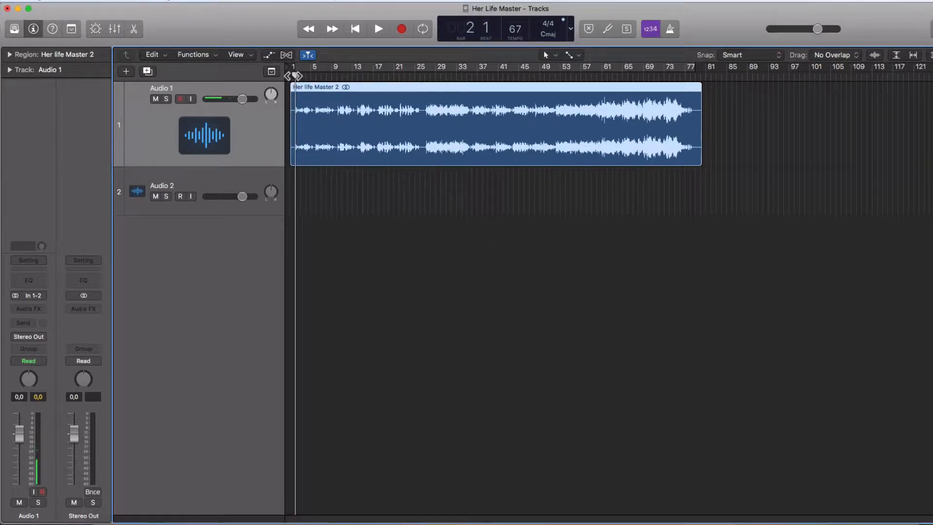
left_click(290, 74)
key("super+Right")
key("super+Right")
key("super+Right")
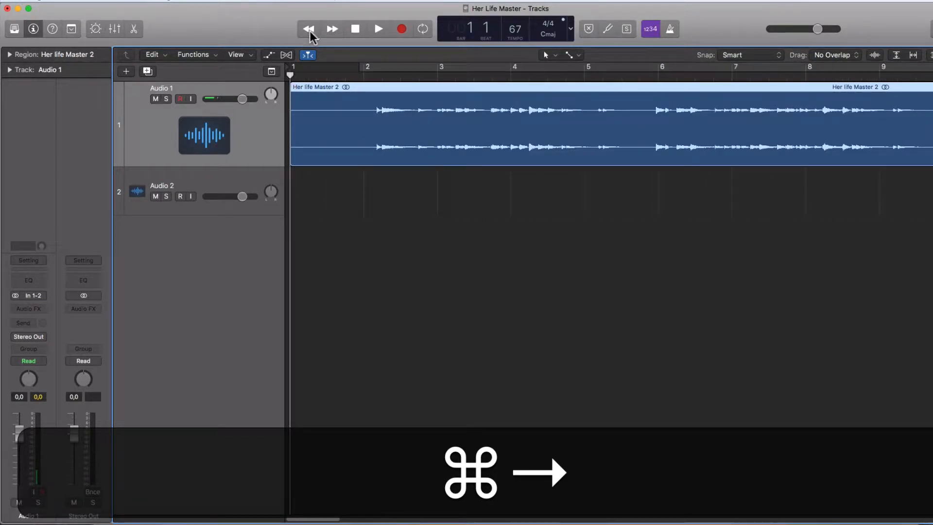
double_click(350, 77)
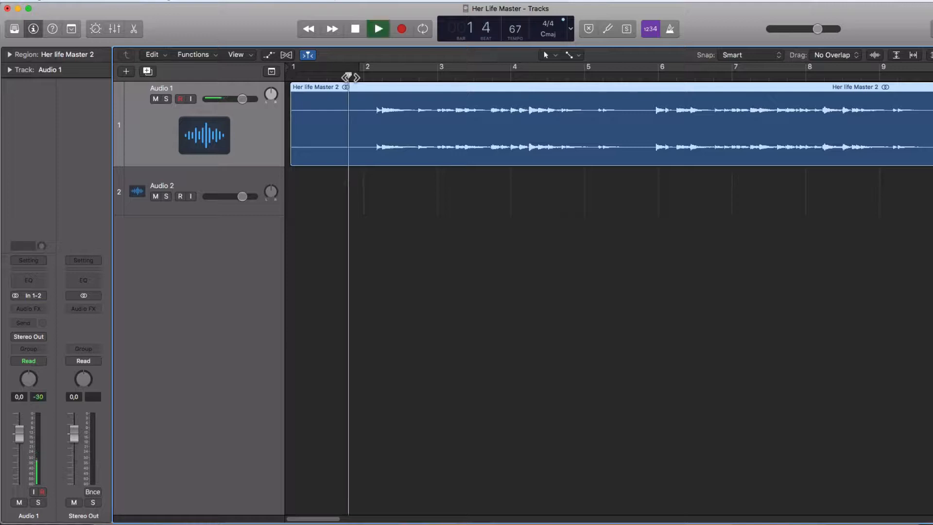
key("space")
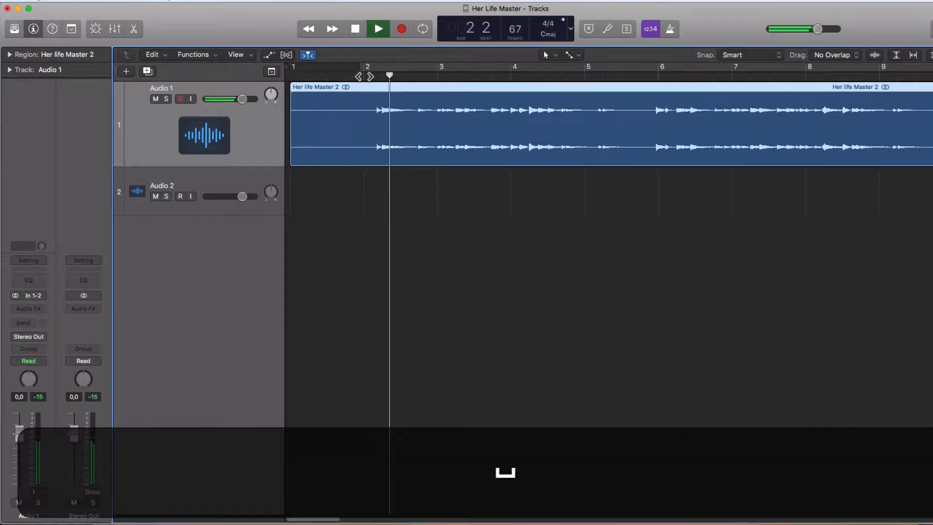
Turn on the cycle range and trim the start of the Her life Master 2 region to bar 2.
left_click(370, 71)
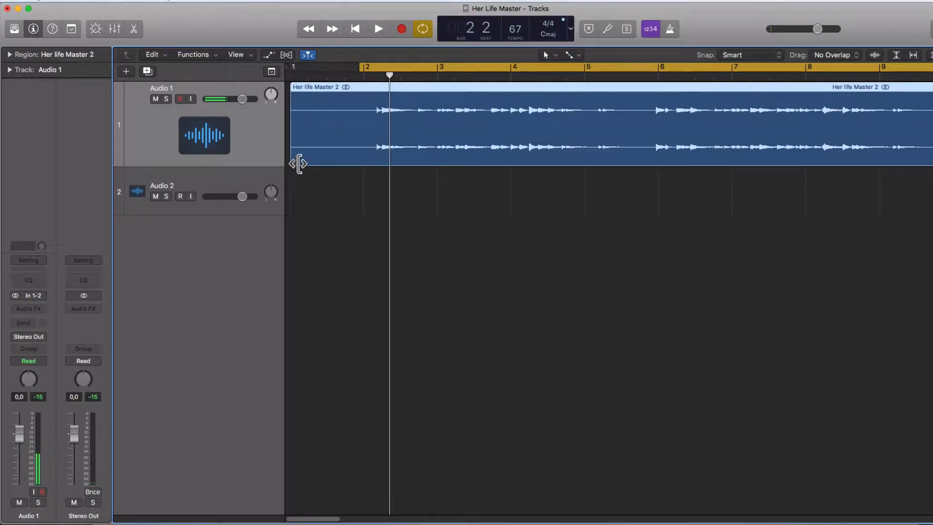
left_click_drag(295, 163, 363, 158)
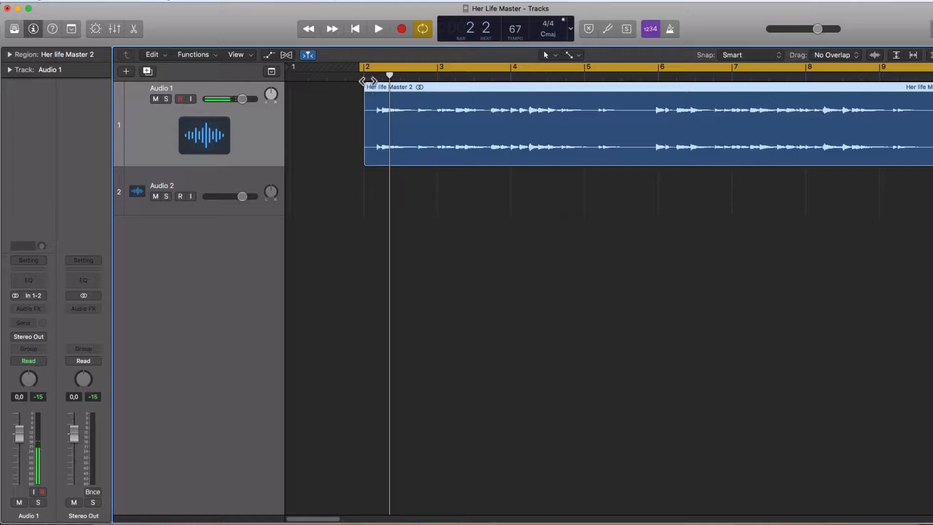
Audition the trimmed opening from bar 2 and add a short fade-in at the region's start.
key("super+space")
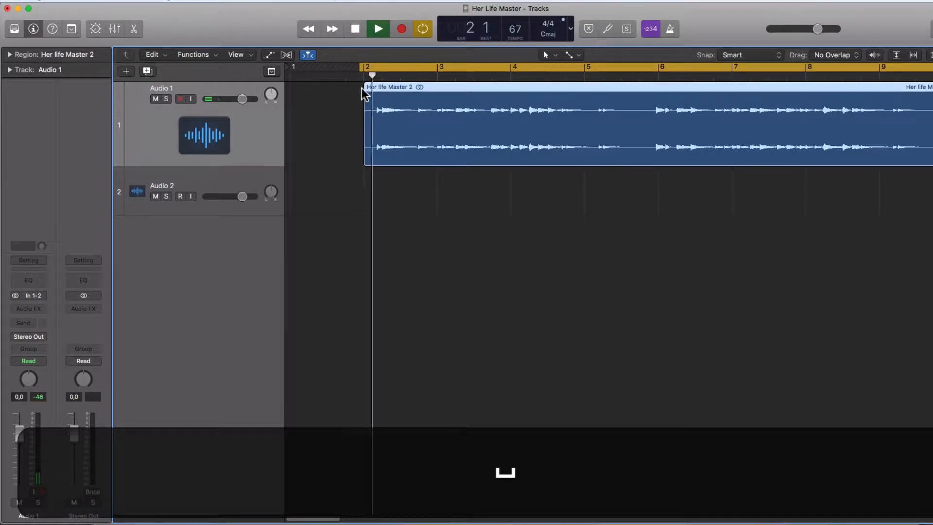
key("space")
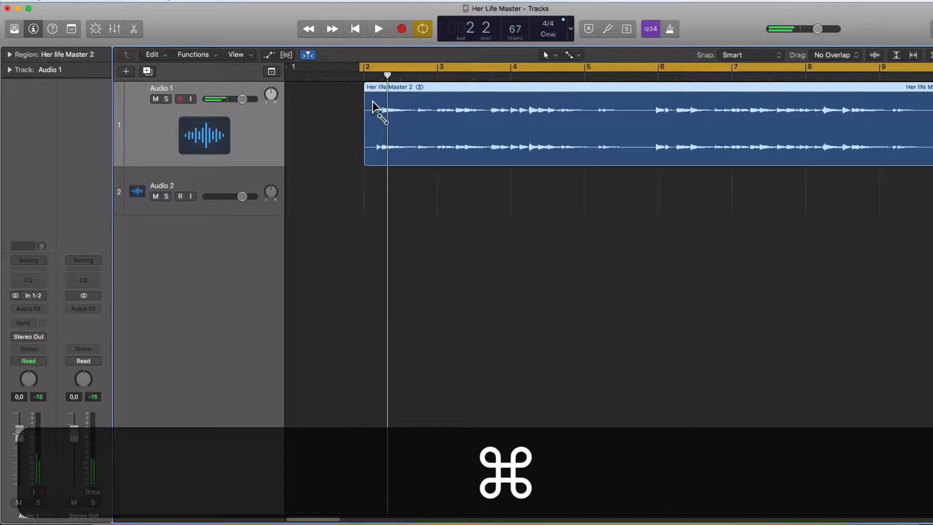
left_click_drag(373, 101, 409, 182)
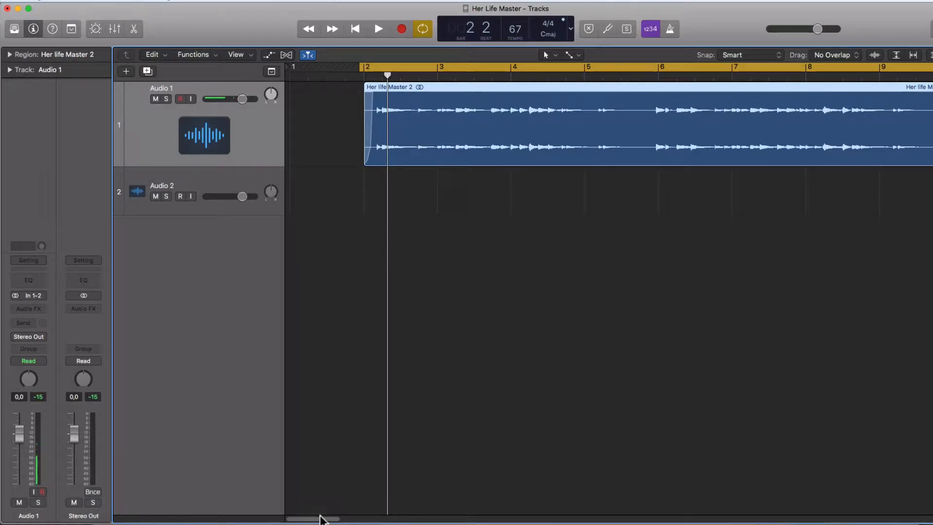
Play the region's ending from bar 77 to hear where the sound dies away.
left_click_drag(321, 519, 718, 483)
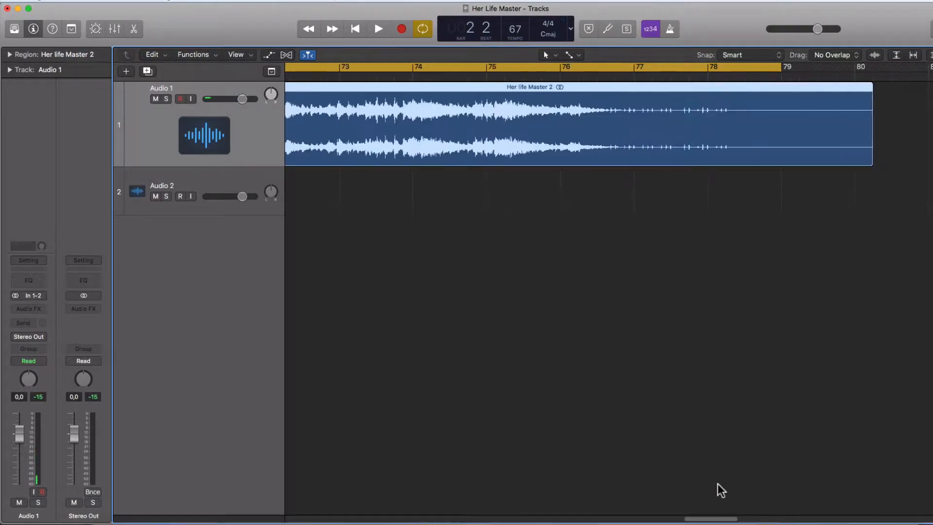
left_click(640, 75)
key("space")
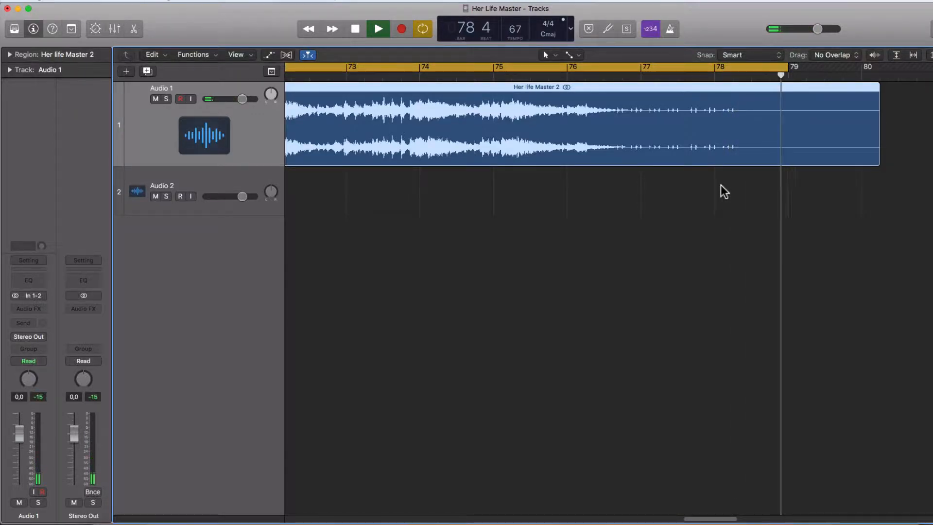
key("space")
Trim the region's end to shortly after bar 79 and align the cycle range's end with it.
left_click_drag(786, 68, 824, 68)
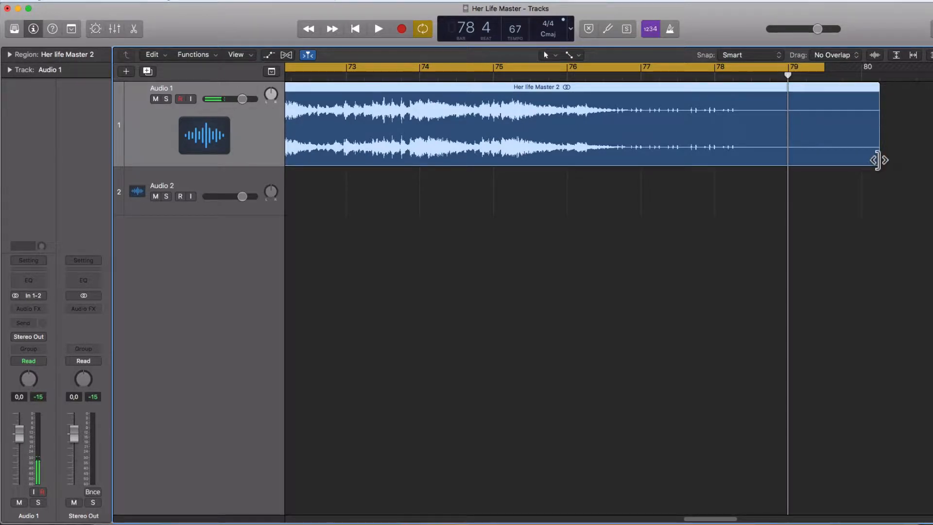
left_click_drag(878, 158, 806, 159)
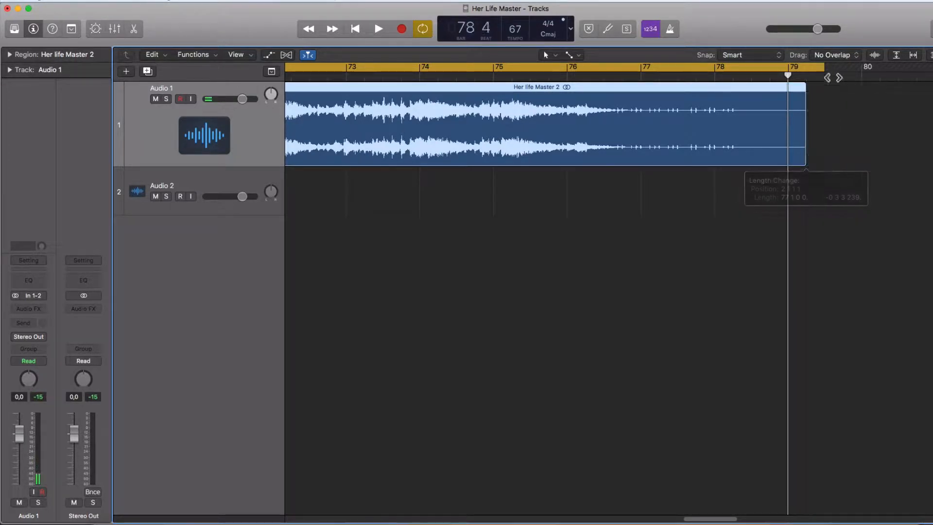
left_click_drag(823, 69, 805, 69)
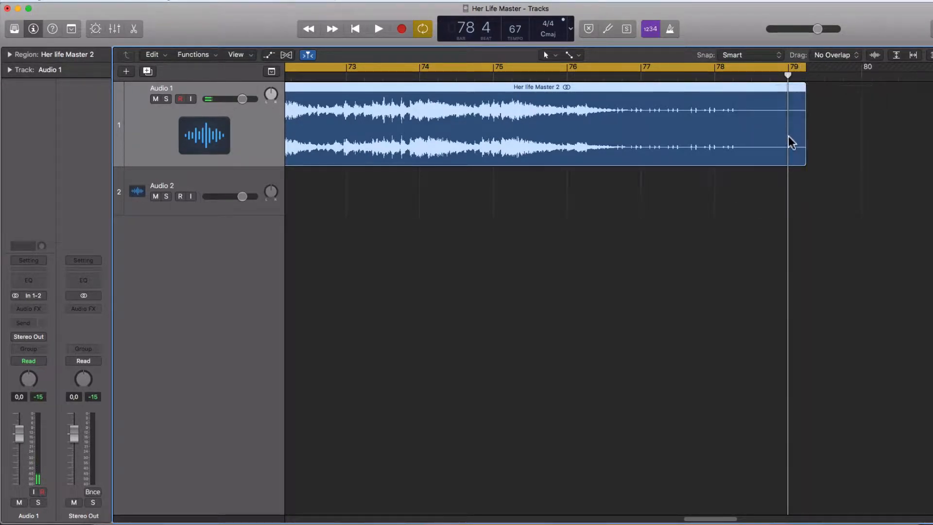
Add a short curved fade-out at the region's end and trim the end slightly earlier.
key("super")
left_click_drag(775, 125, 711, 247)
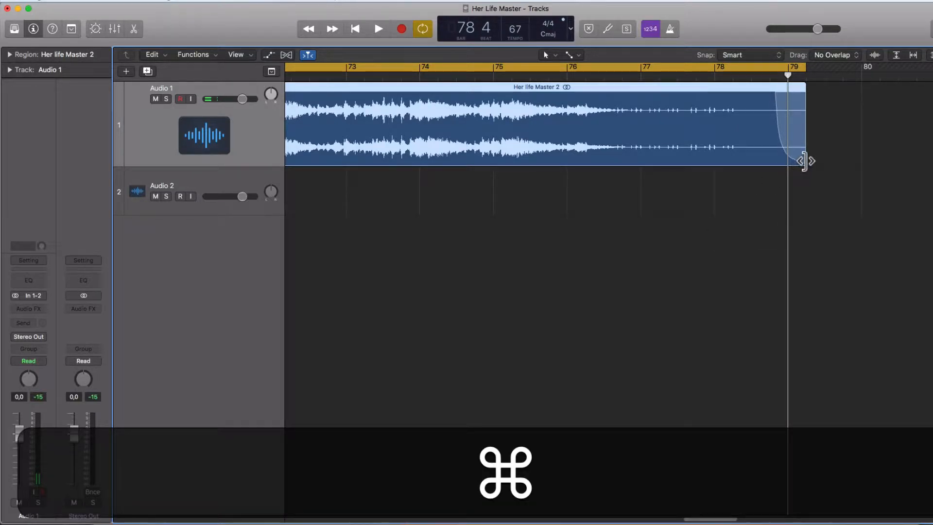
left_click_drag(804, 159, 802, 161)
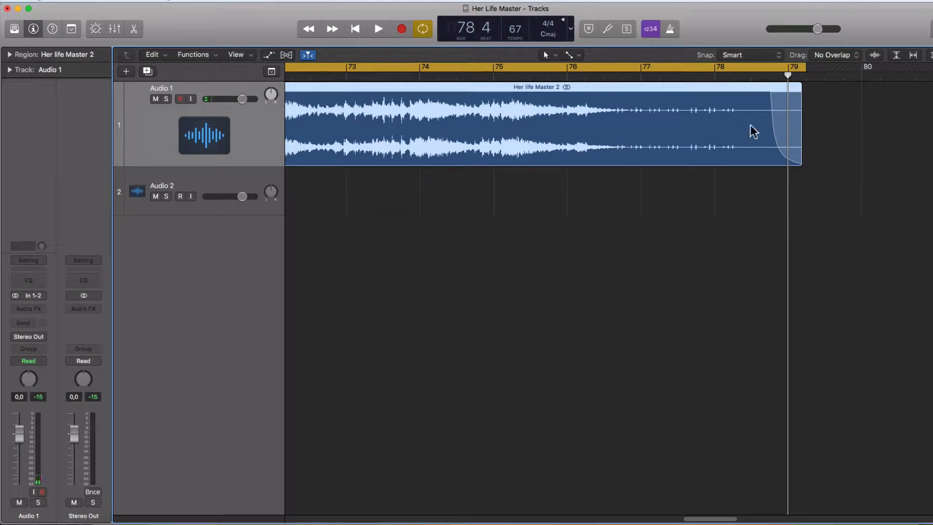
Play the fade-out from bar 78 and trim the region's end to just before bar 79.
double_click(715, 72)
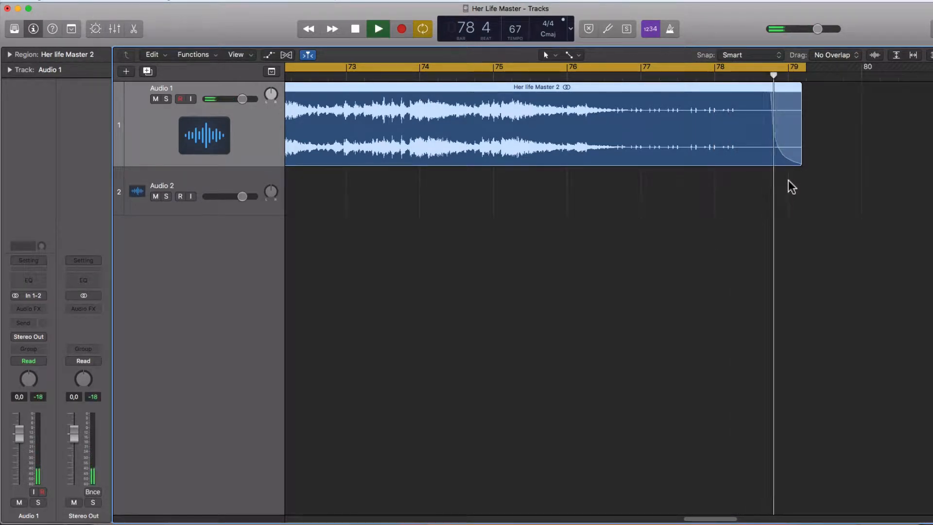
key("space")
left_click_drag(799, 162, 782, 163)
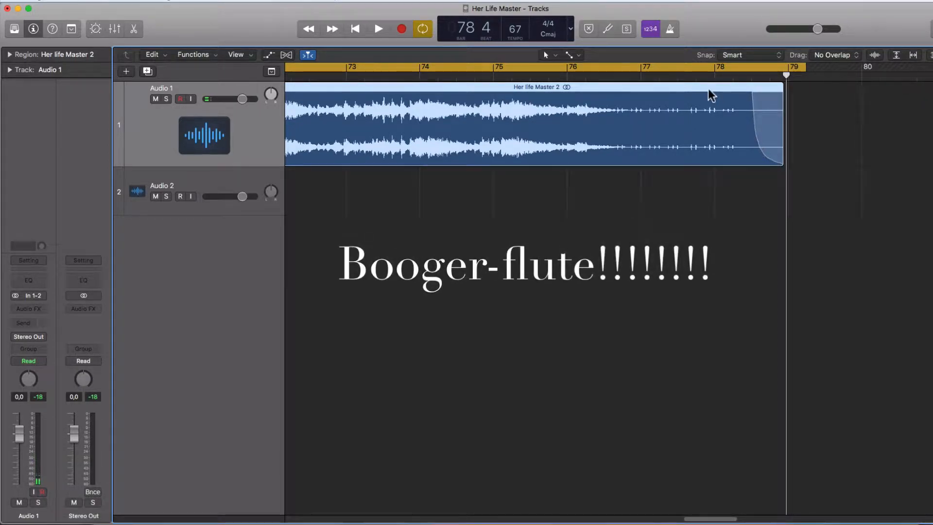
Audition the ending from bar 78 and shorten the cycle range to end just before bar 79.
left_click(714, 74)
key("space")
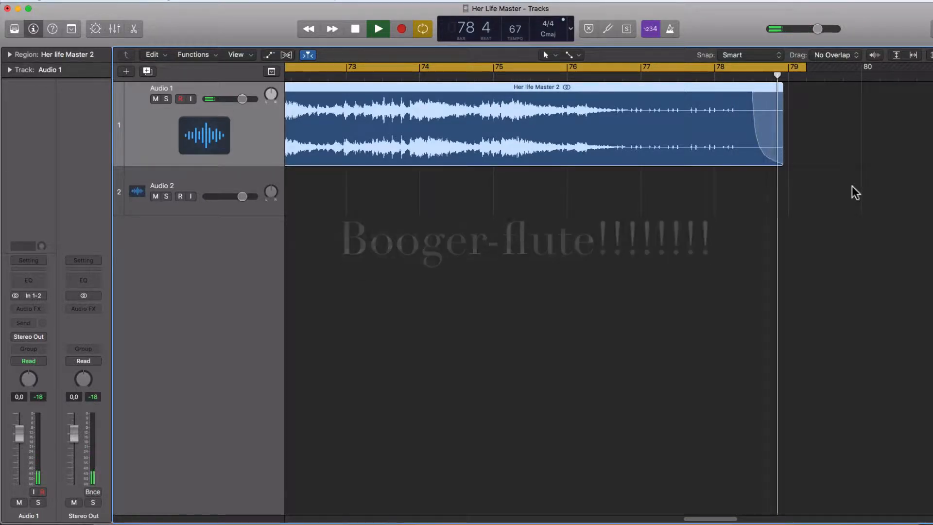
key("space")
left_click_drag(806, 69, 787, 73)
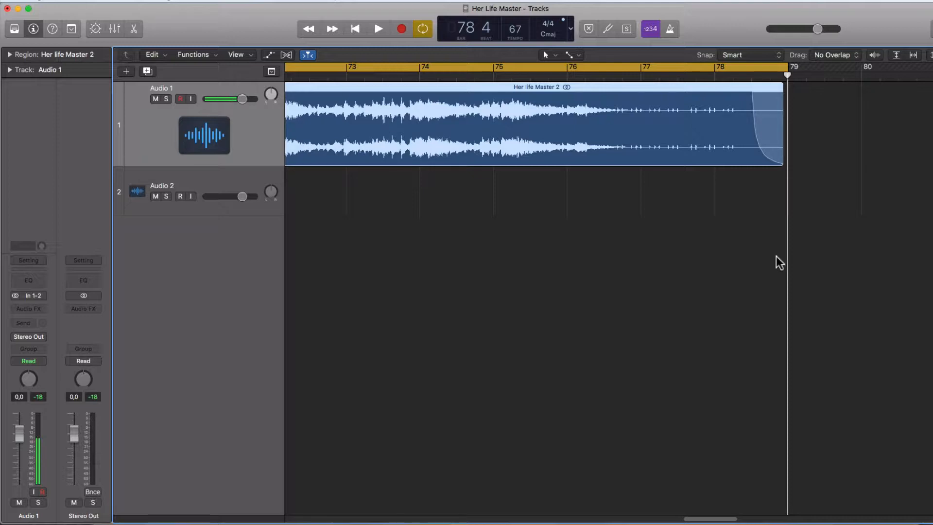
Set a two-bar cycle range from bar 73 to bar 75 and play that loud passage in a loop.
left_click_drag(787, 76, 764, 78)
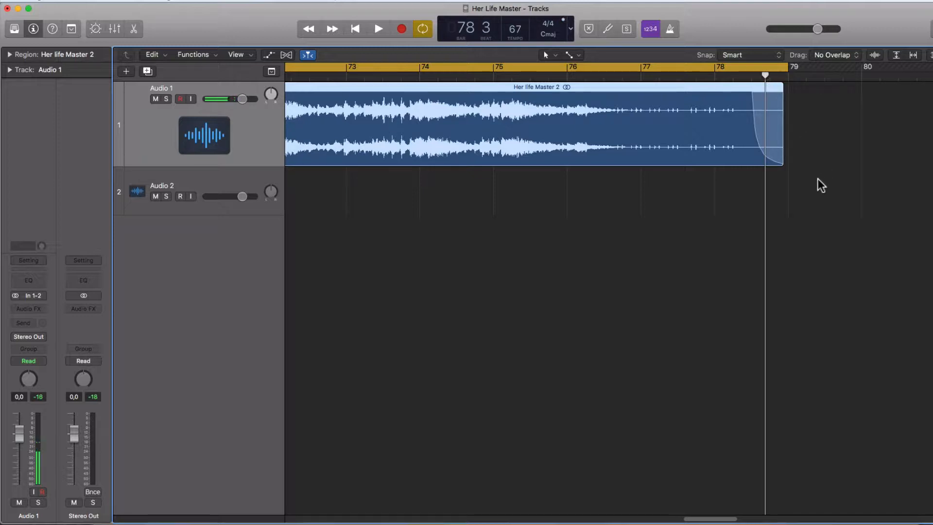
key("super+Left")
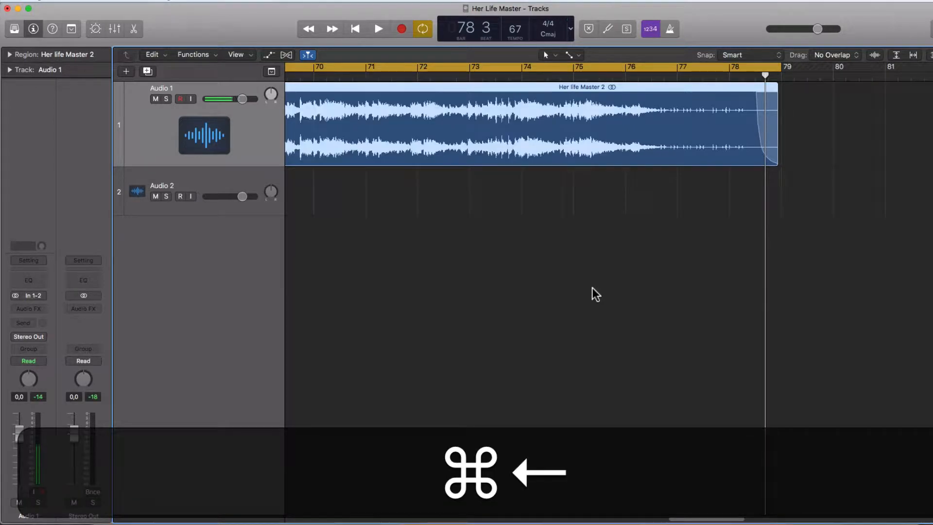
key("super+Left")
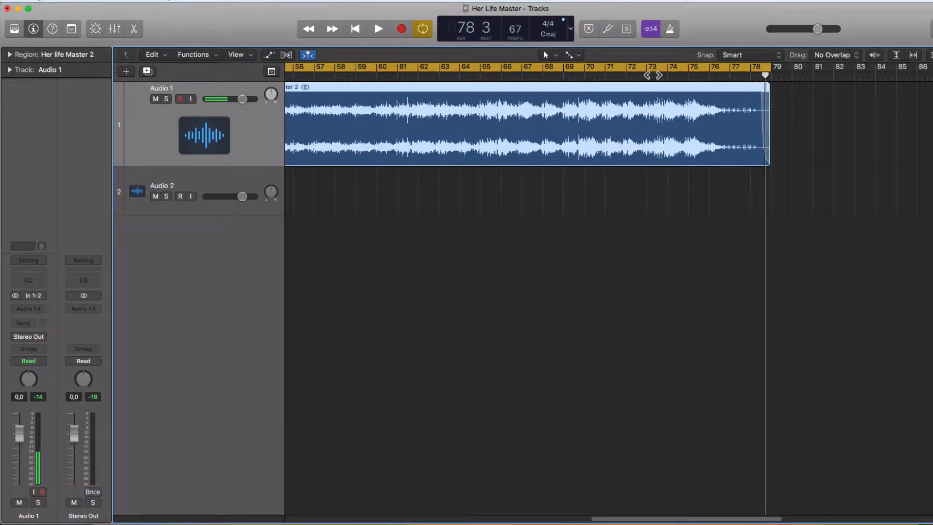
left_click(647, 67)
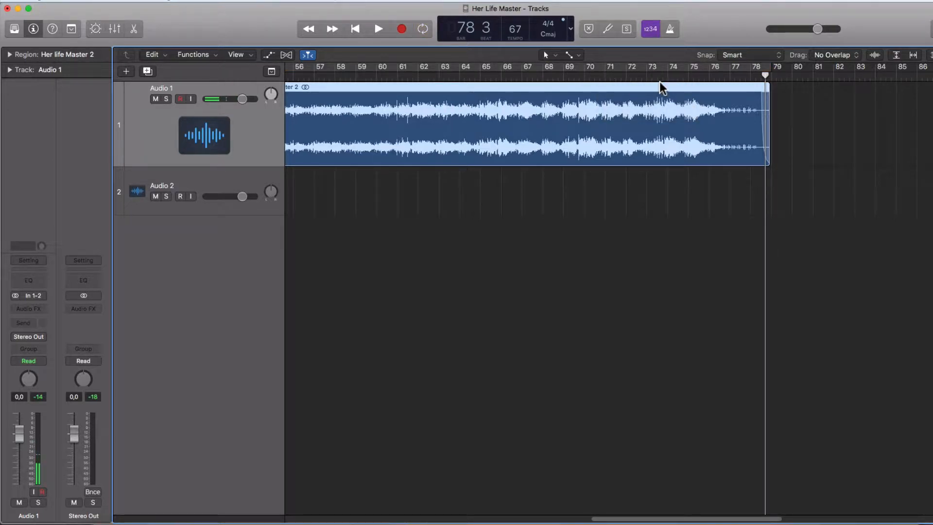
left_click_drag(651, 68, 684, 66)
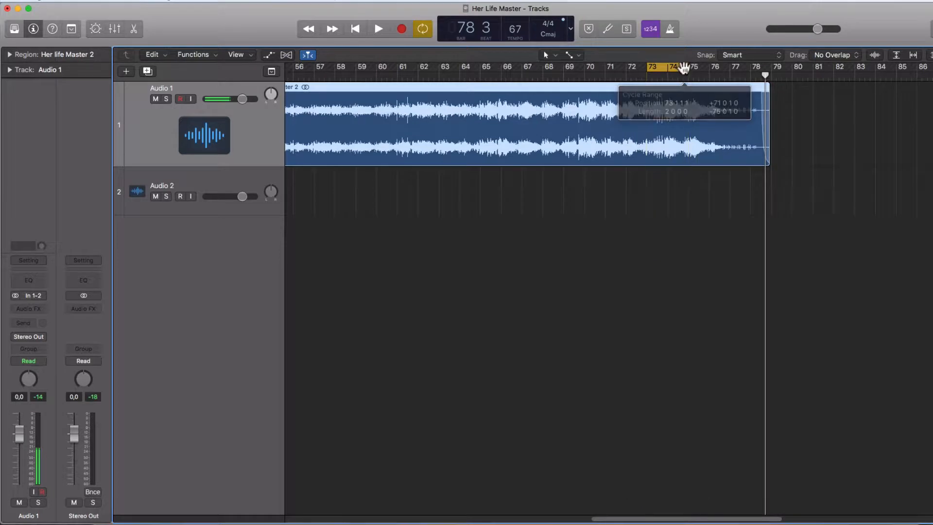
key("space")
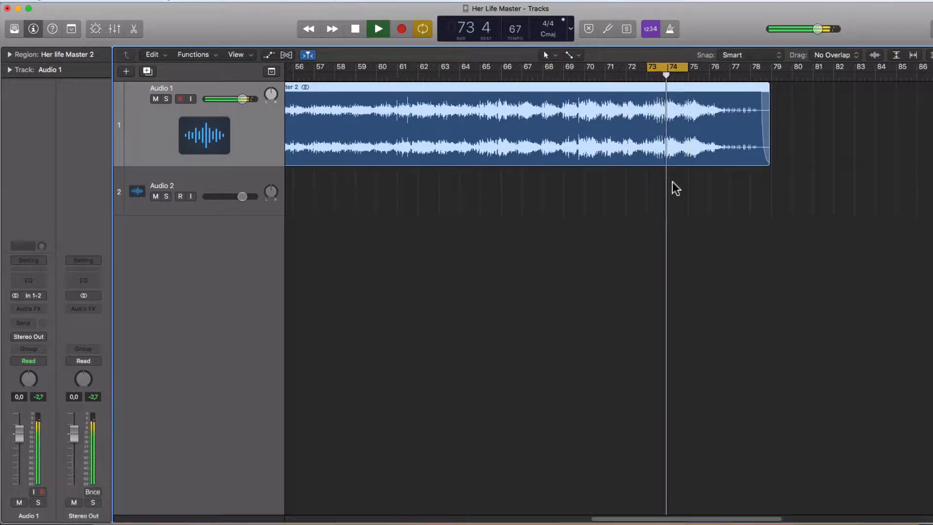
key("space")
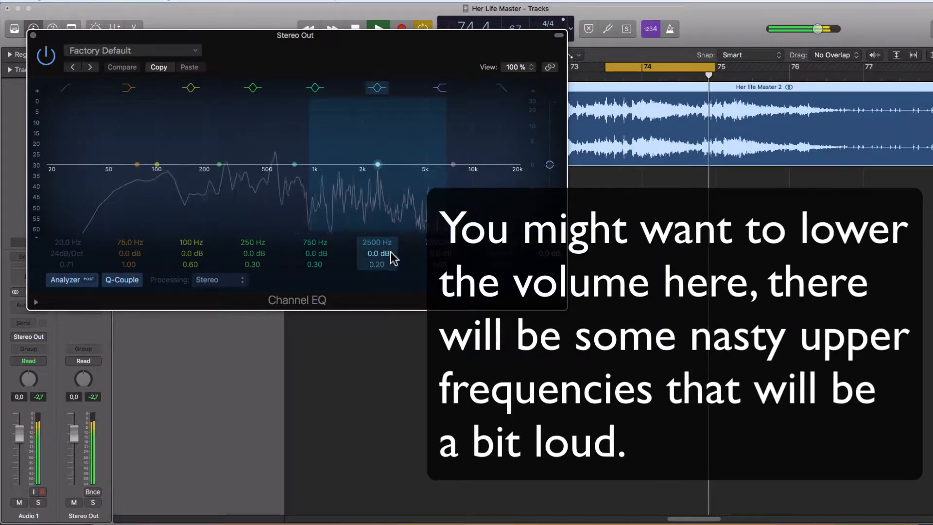
In the Stereo Out Channel EQ, narrow the 2500 Hz band to a Q of 100 and boost it +23.5 dB at 2200 Hz.
left_click_drag(376, 262, 377, 204)
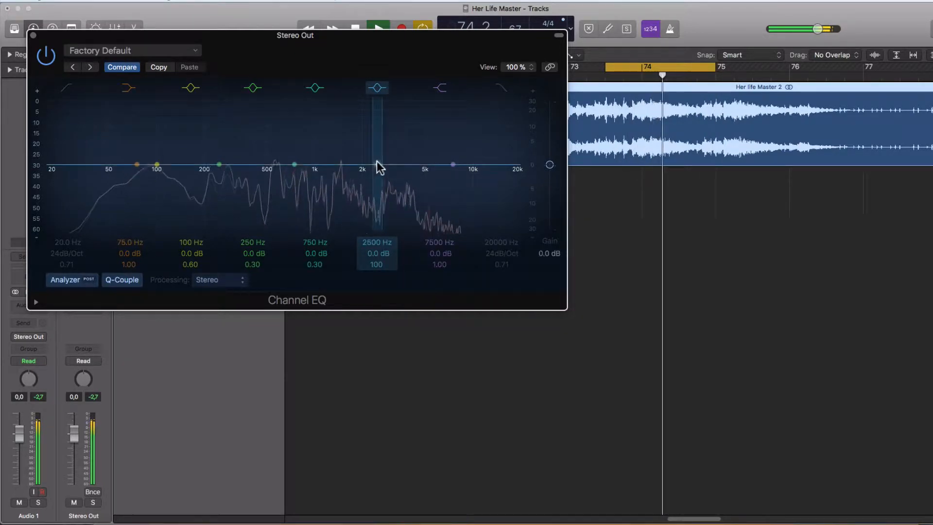
left_click_drag(376, 165, 368, 97)
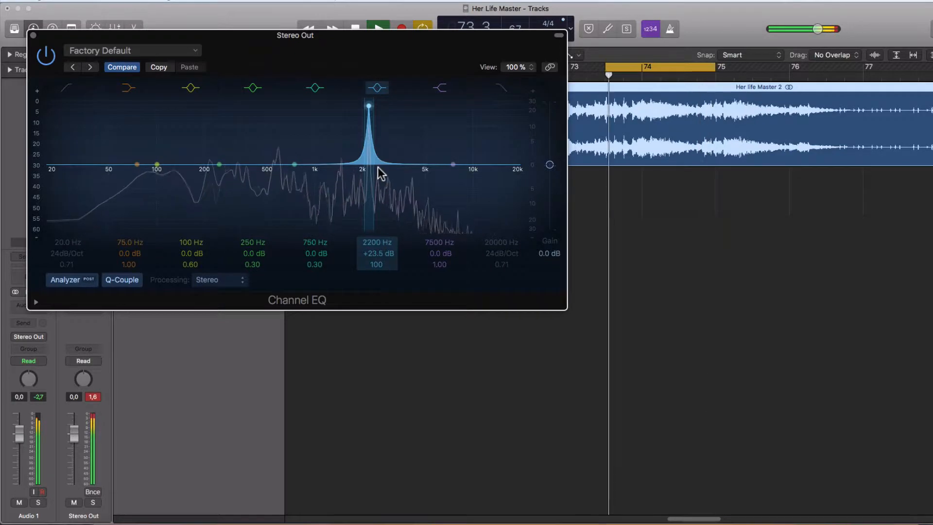
Audition the boosted EQ band in the loop, shifting it to 2250 Hz and back to 2200 Hz to find the harsh frequency.
key("space")
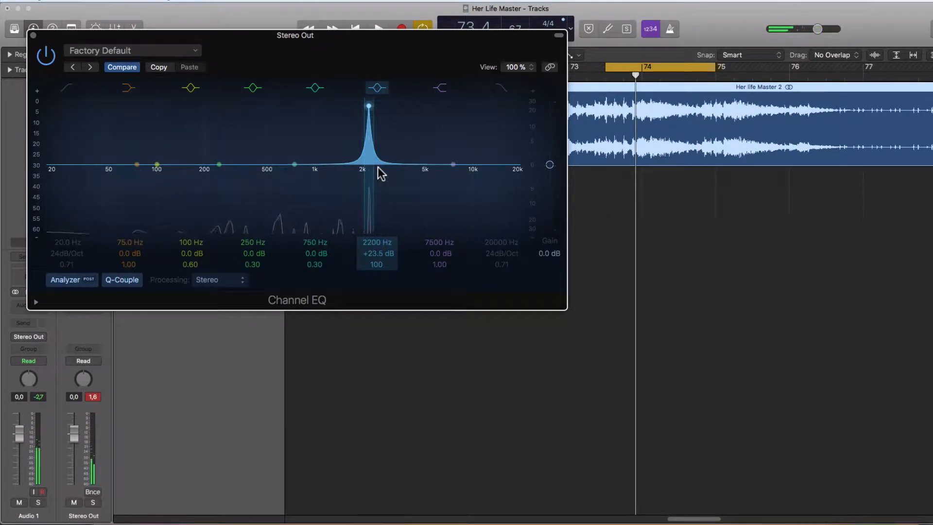
key("space")
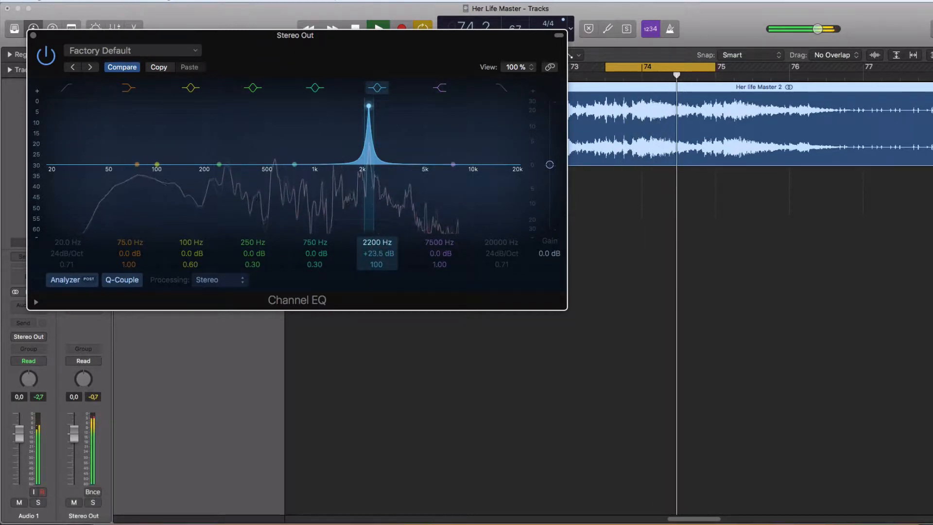
left_click_drag(372, 244, 372, 241)
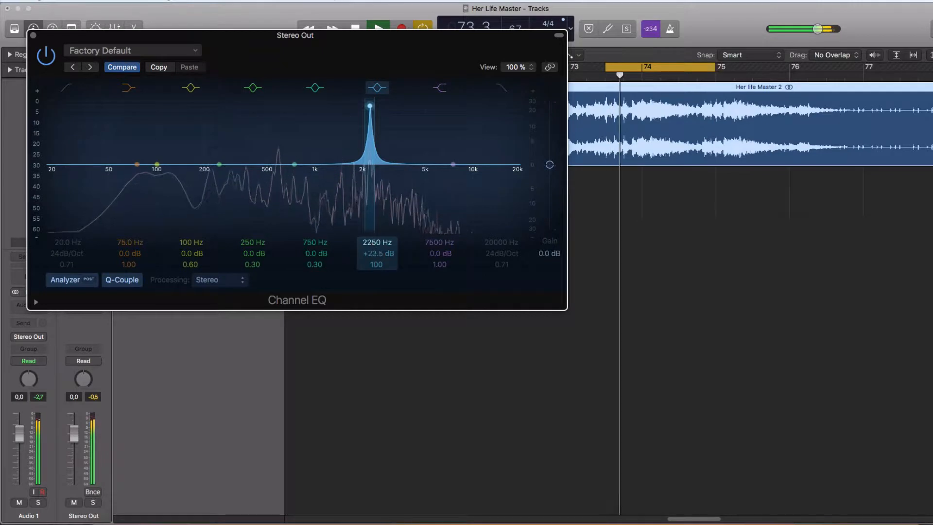
left_click_drag(370, 105, 371, 106)
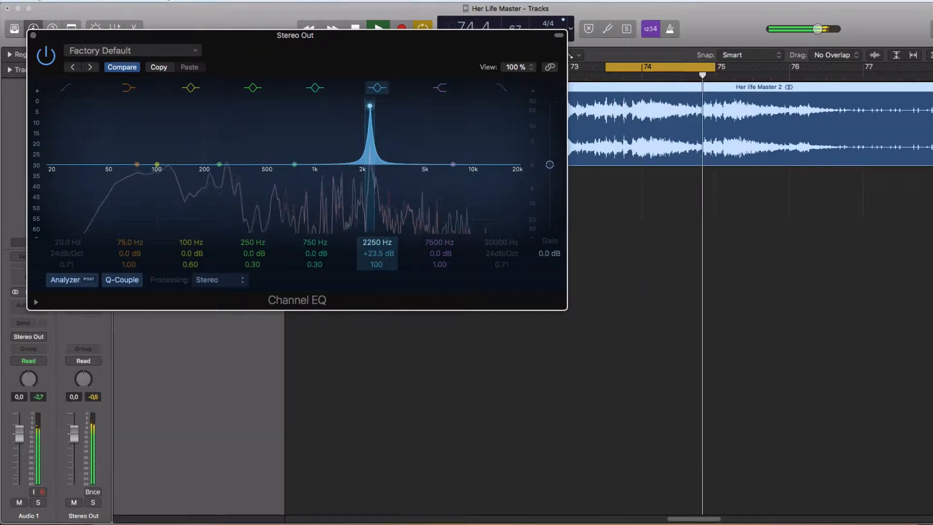
left_click_drag(371, 105, 367, 106)
left_click_drag(372, 244, 371, 242)
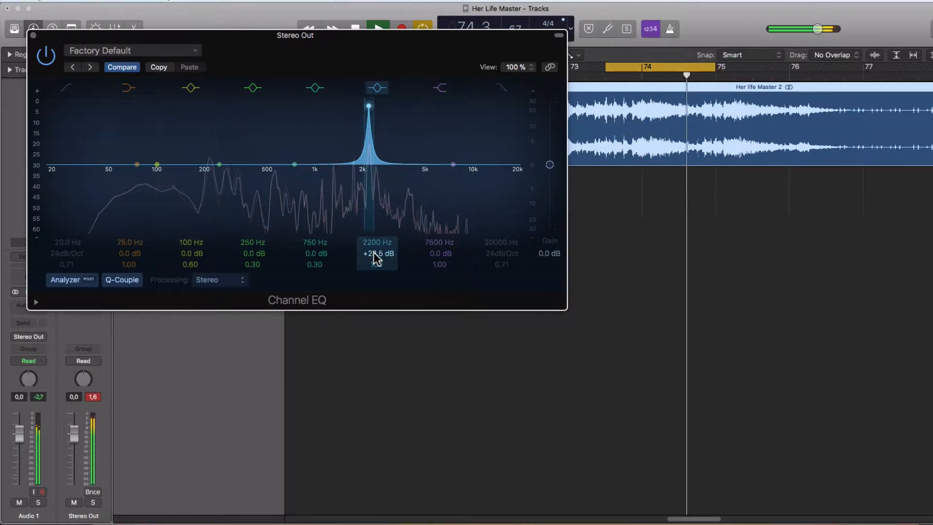
Stop playback and set the 2200 Hz band's gain to -2.0 dB.
key("space")
left_click_drag(378, 253, 378, 286)
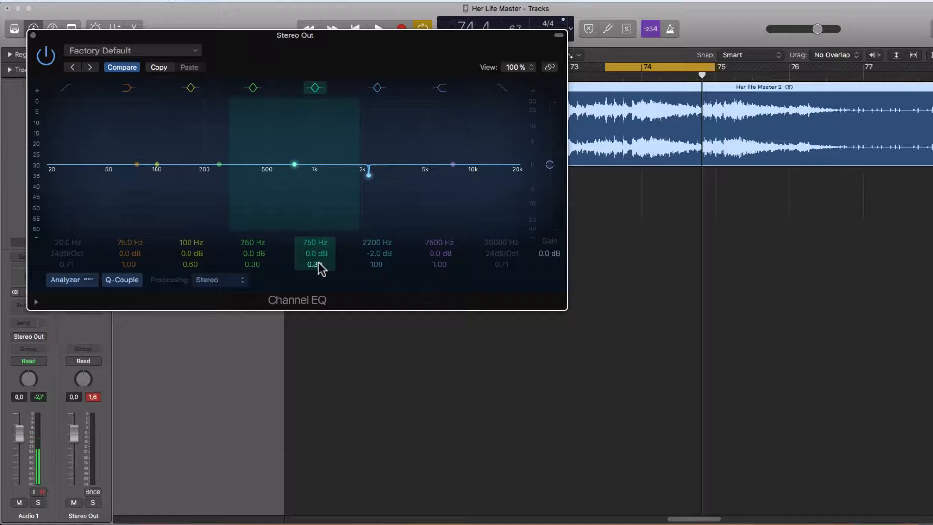
Narrow the 750 Hz EQ band to a Q of 100, boost it +24.0 dB at 4750 Hz and start loop playback.
left_click_drag(320, 265, 320, 233)
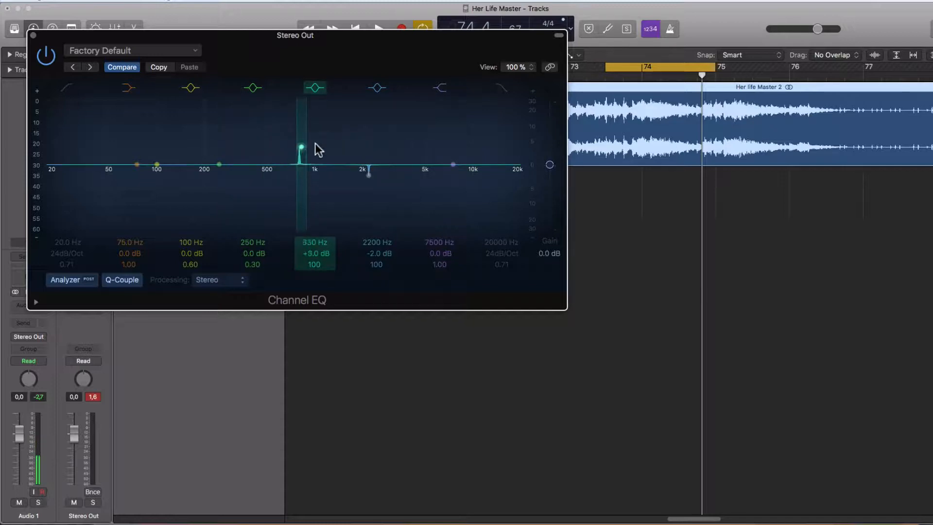
left_click_drag(394, 93, 421, 106)
key("space")
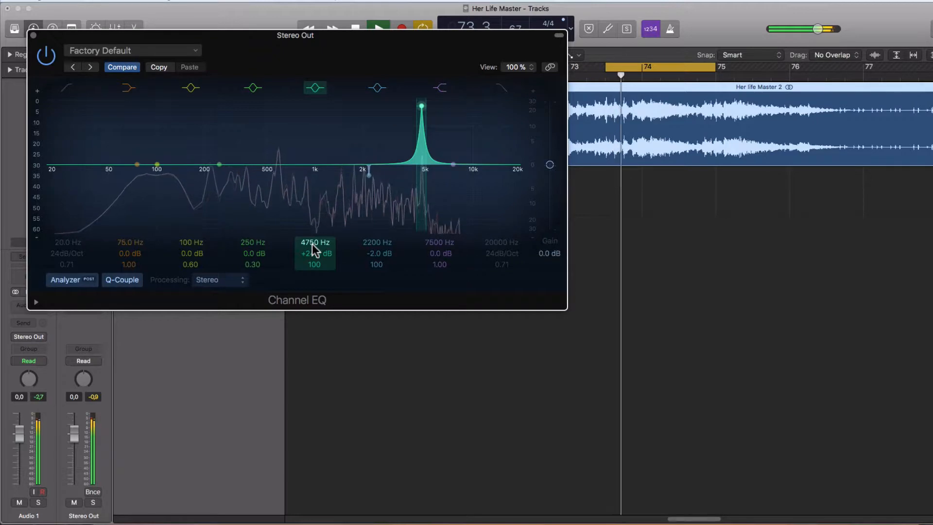
Audition the boosted band in the loop, shifting it up to 4850 Hz and back to 4800 Hz to find the harsh frequency.
left_click_drag(312, 244, 312, 241)
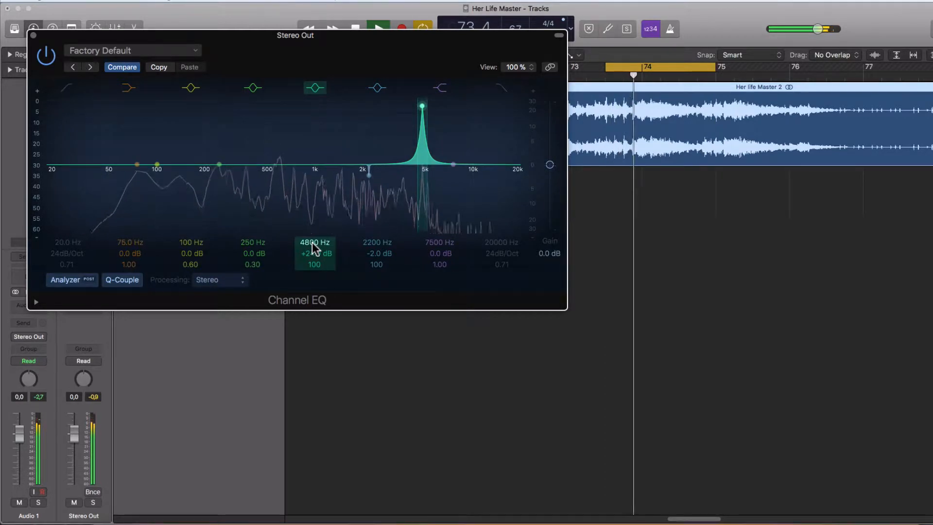
left_click_drag(312, 242, 312, 241)
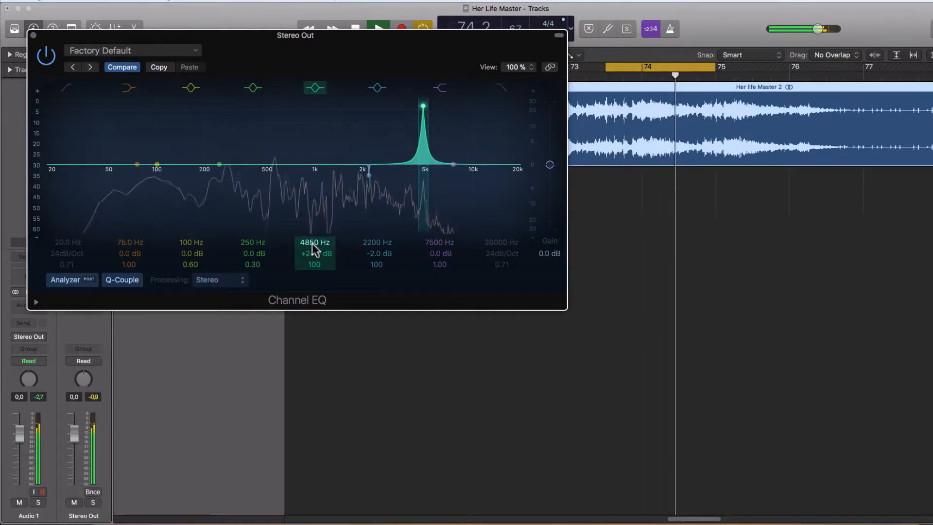
left_click_drag(312, 245, 311, 247)
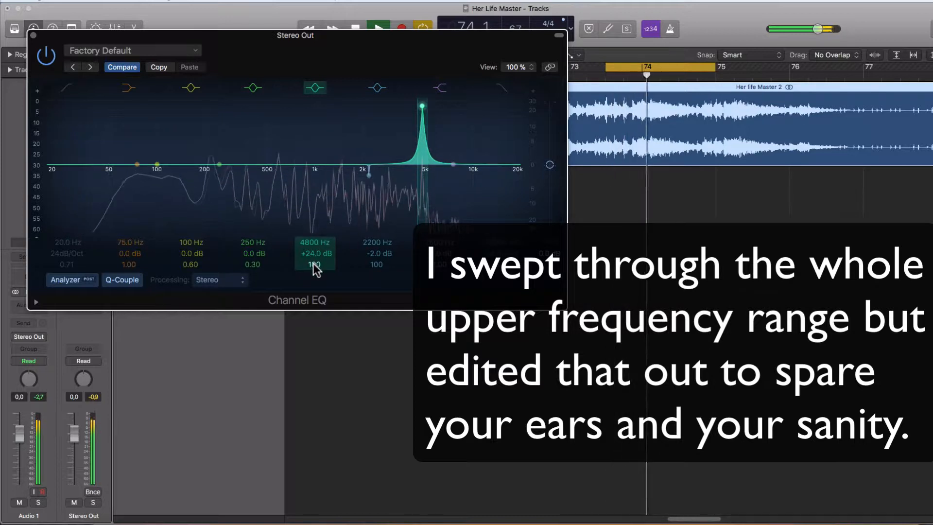
Stop playback and set the 4800 Hz band's gain to -2.0 dB.
key("space")
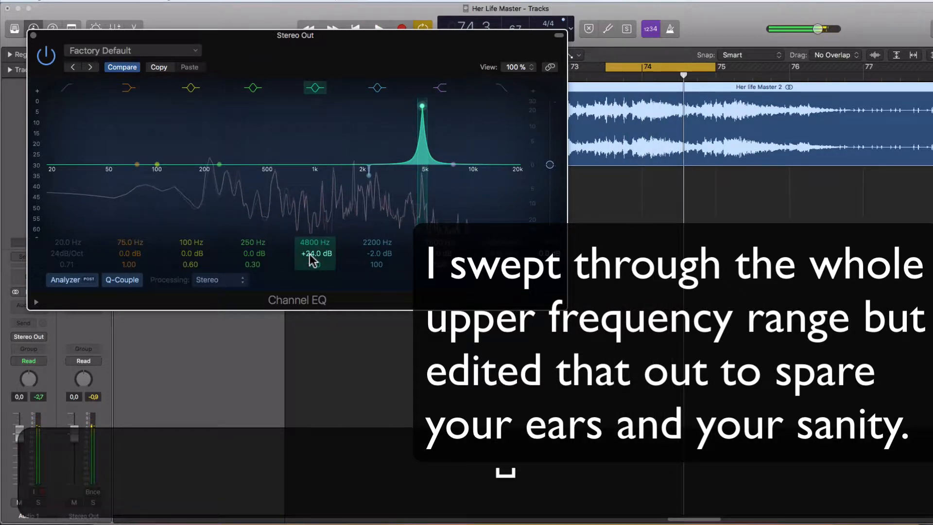
left_click_drag(311, 254, 311, 282)
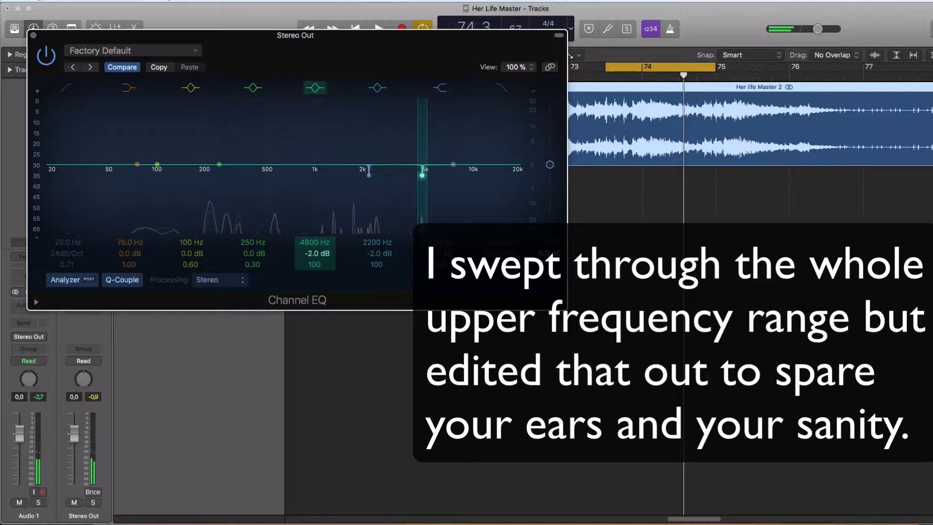
left_click_drag(314, 254, 314, 255)
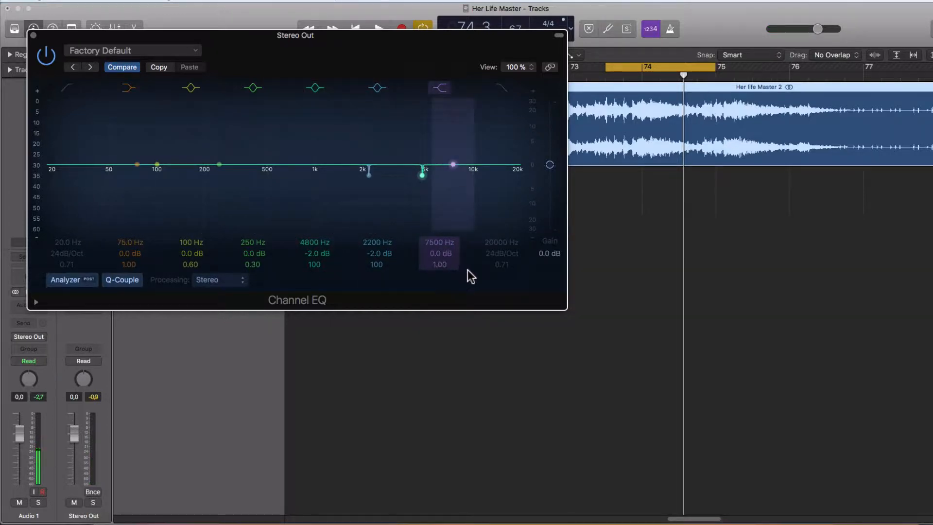
Audition the two narrow cuts in the loop, set both the 4800 Hz and 2200 Hz bands to -3.0 dB, and close the EQ.
key("space")
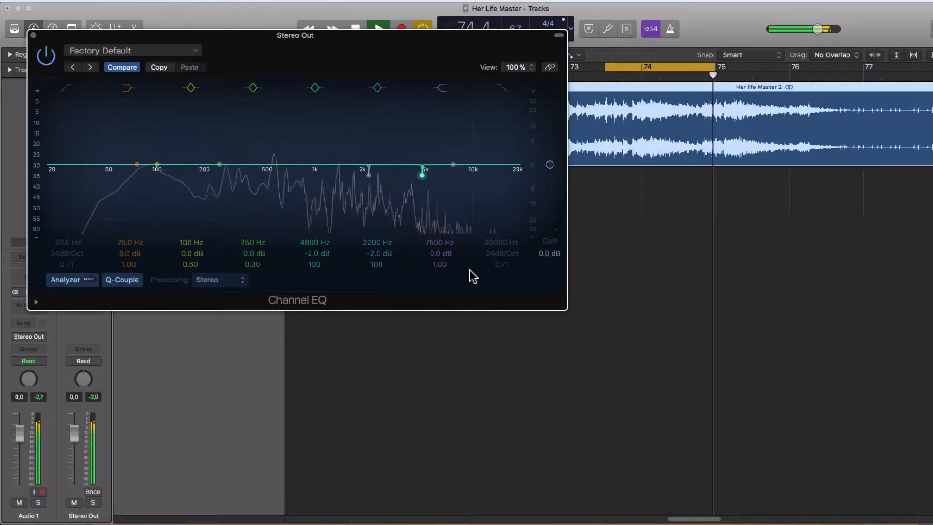
key("space")
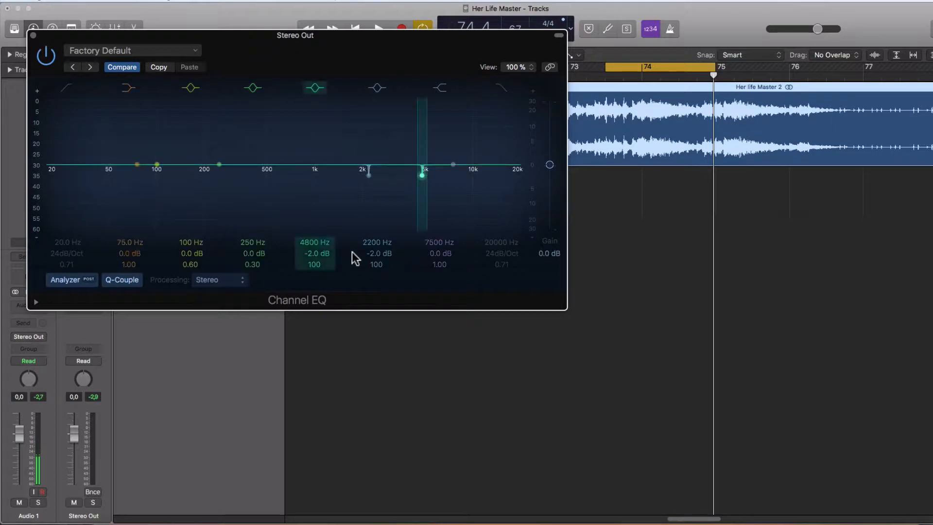
left_click_drag(313, 253, 313, 259)
left_click_drag(371, 254, 371, 258)
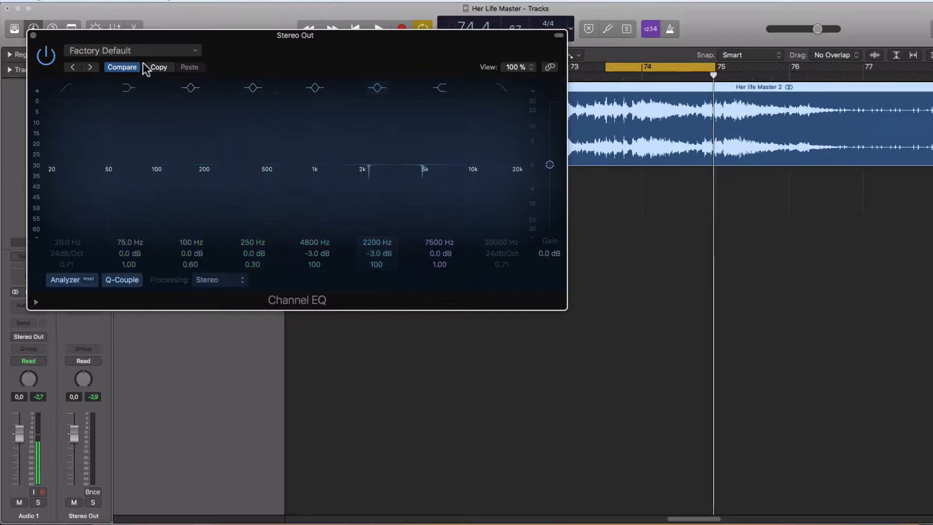
left_click(33, 35)
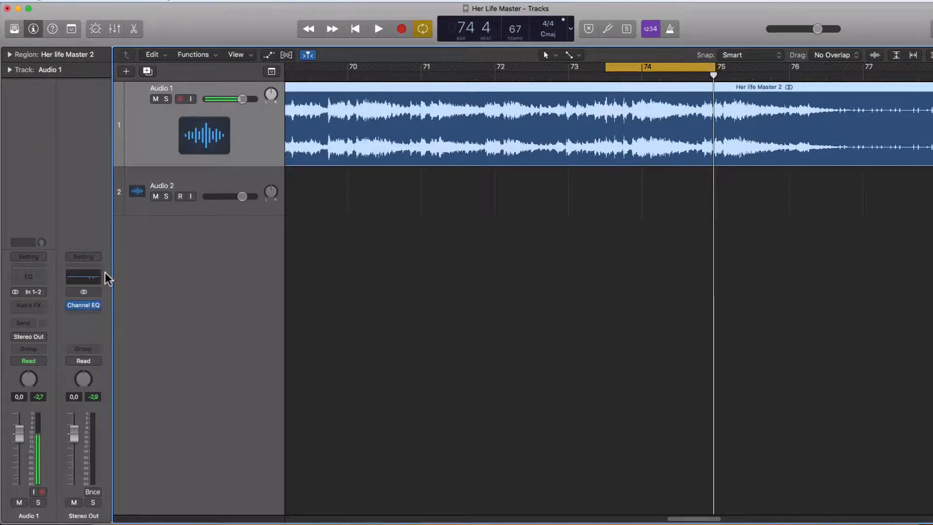
Insert a second Channel EQ below the first on the stereo output and set its processing to Side Only.
mouse_move(85, 311)
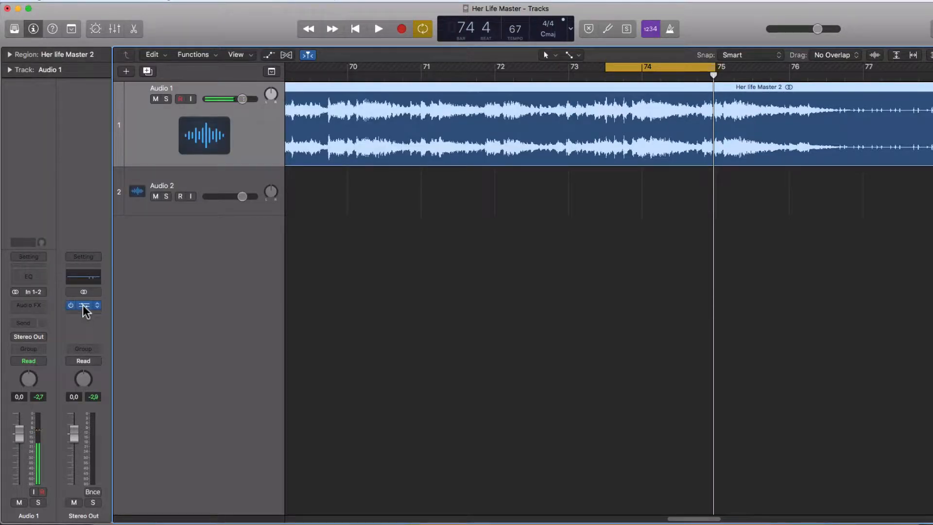
left_click(85, 315)
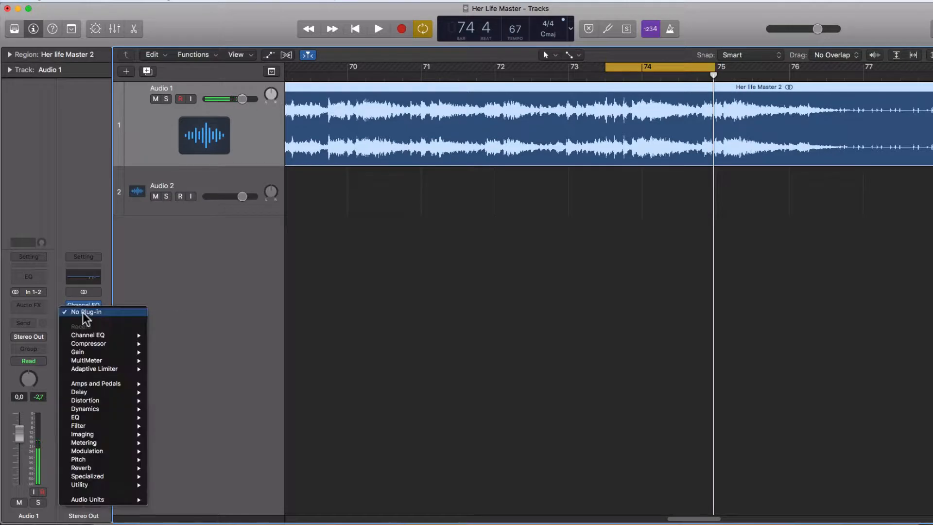
left_click(172, 336)
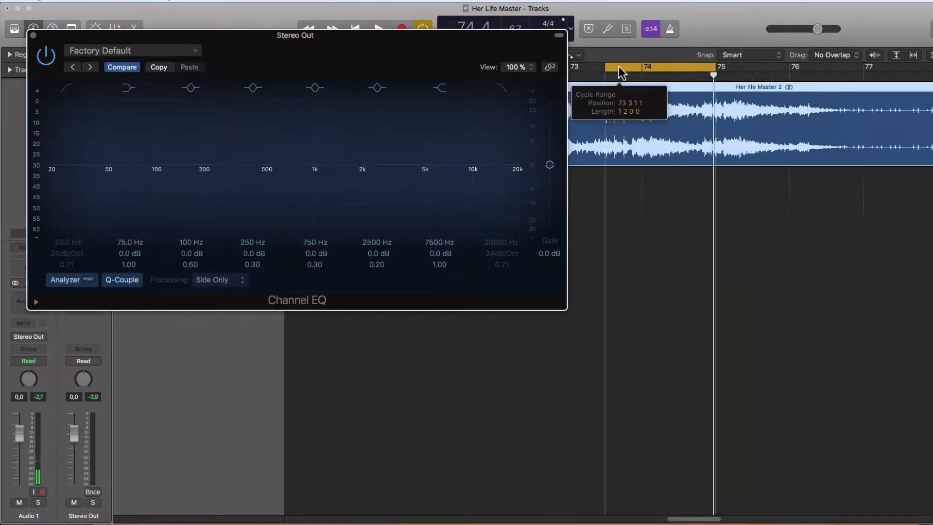
Turn off the cycle range, play from around bar 52, and set the side EQ's high shelf to +4.0 dB at 4100 Hz.
left_click(651, 68)
left_click_drag(678, 520, 552, 519)
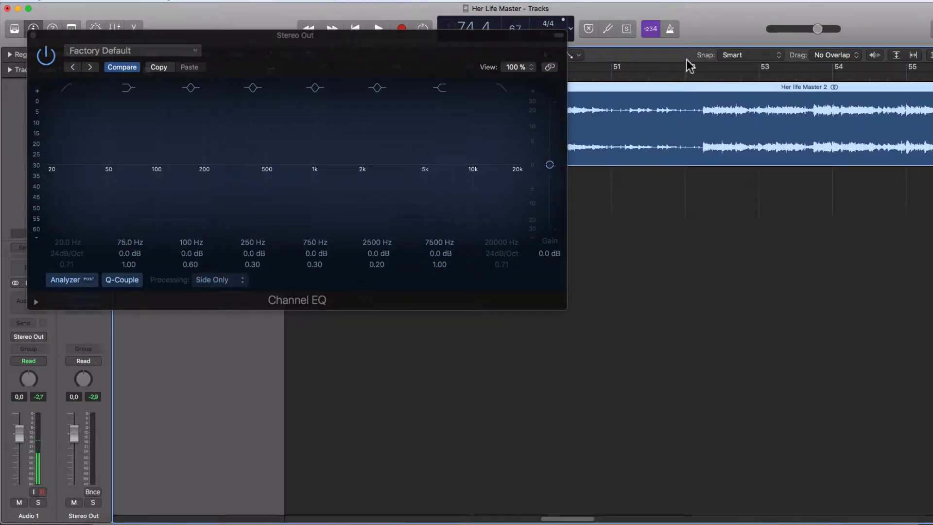
key("space")
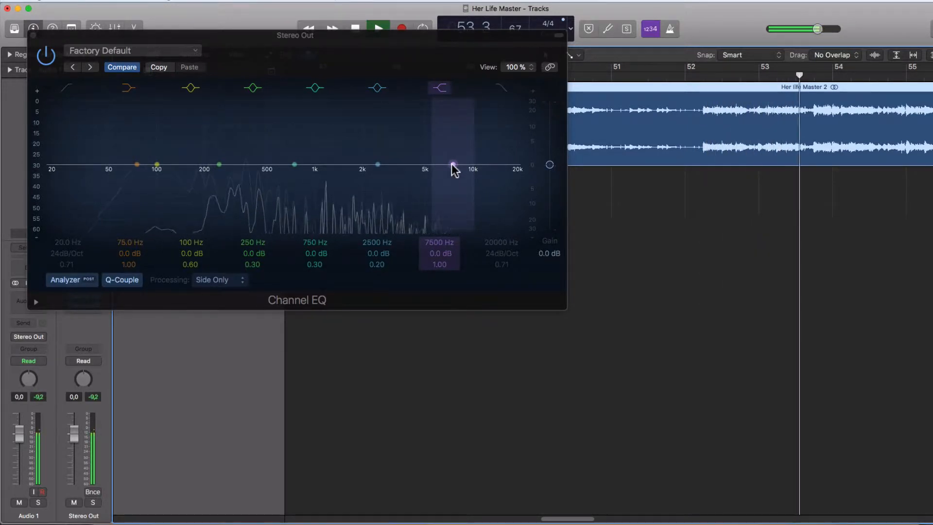
left_click_drag(454, 167, 407, 152)
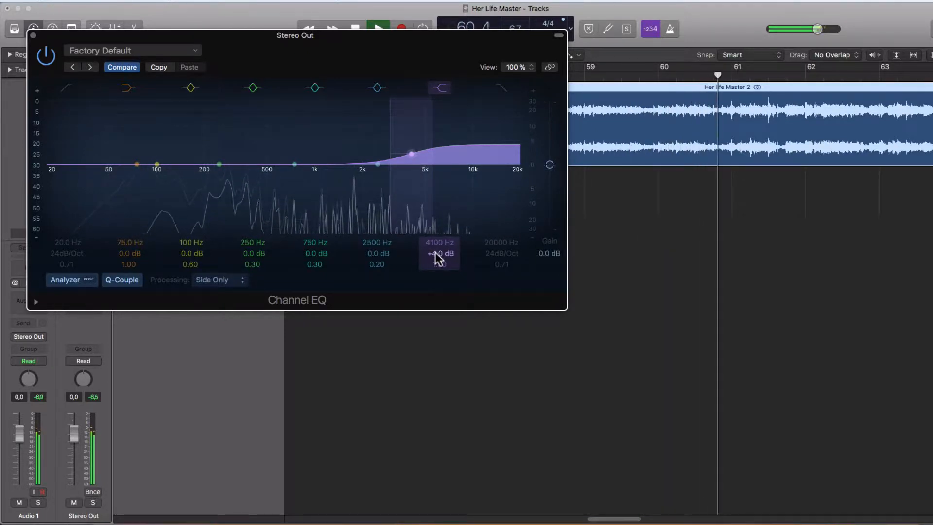
Compare the sound with the 4100 Hz high shelf off and on, stop playback and close the side EQ.
left_click(440, 89)
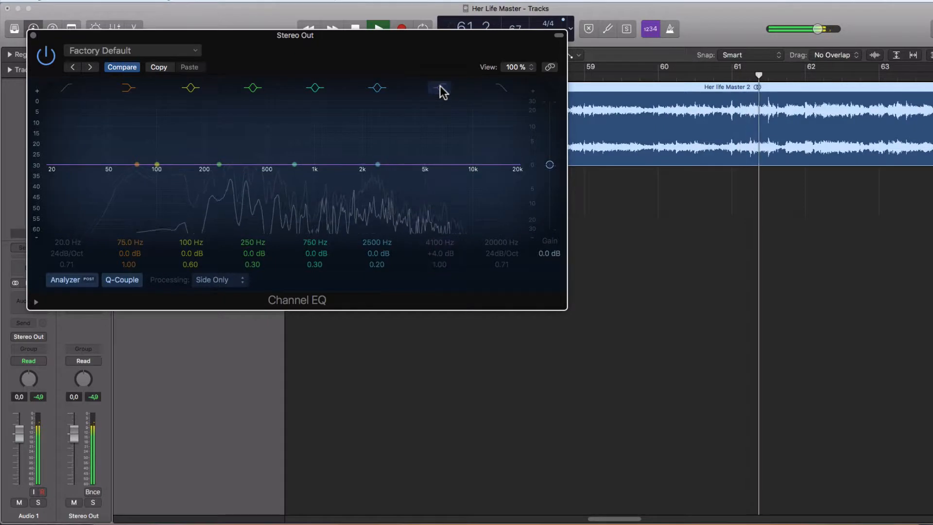
left_click(440, 89)
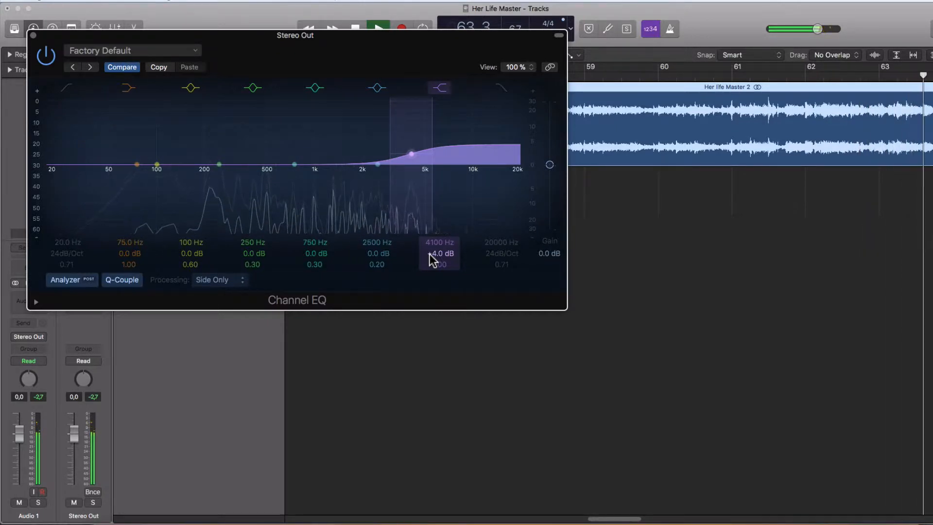
key("space")
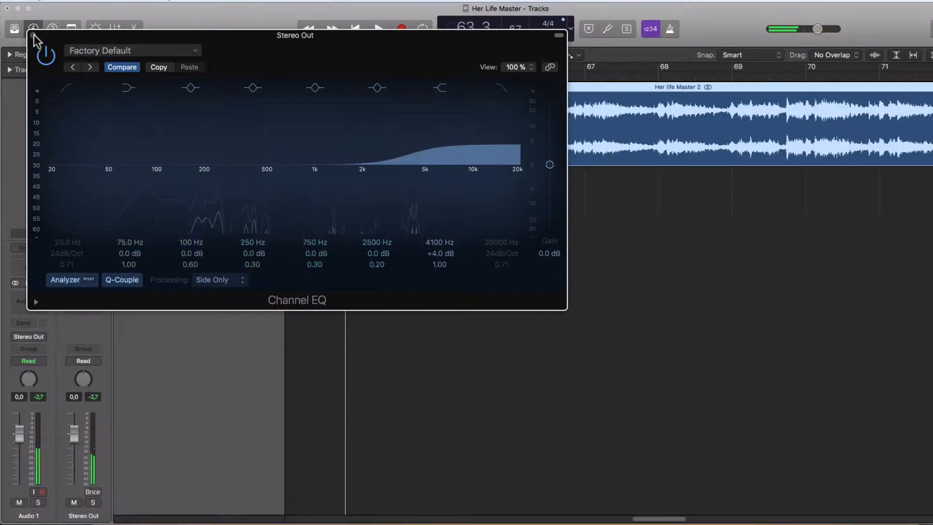
left_click(33, 35)
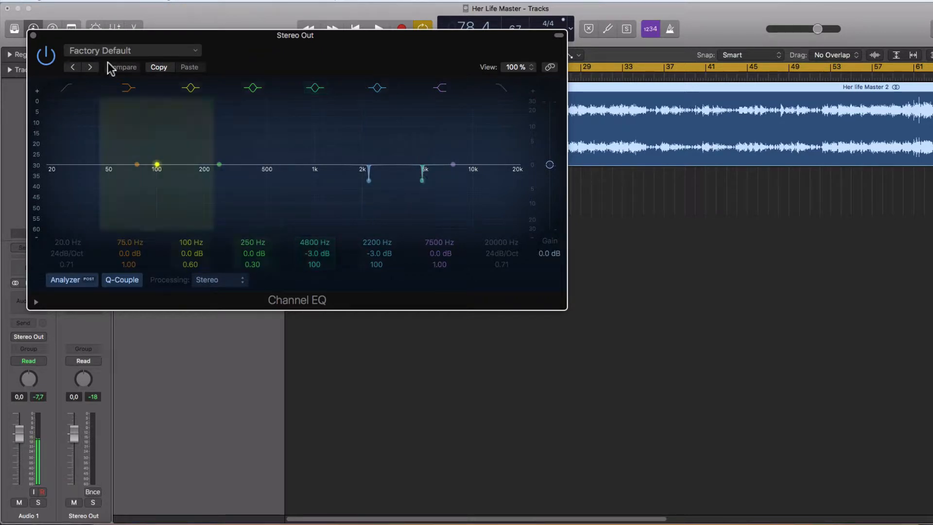
Review the curves of both Channel EQs on the stereo output and close their windows.
left_click(33, 35)
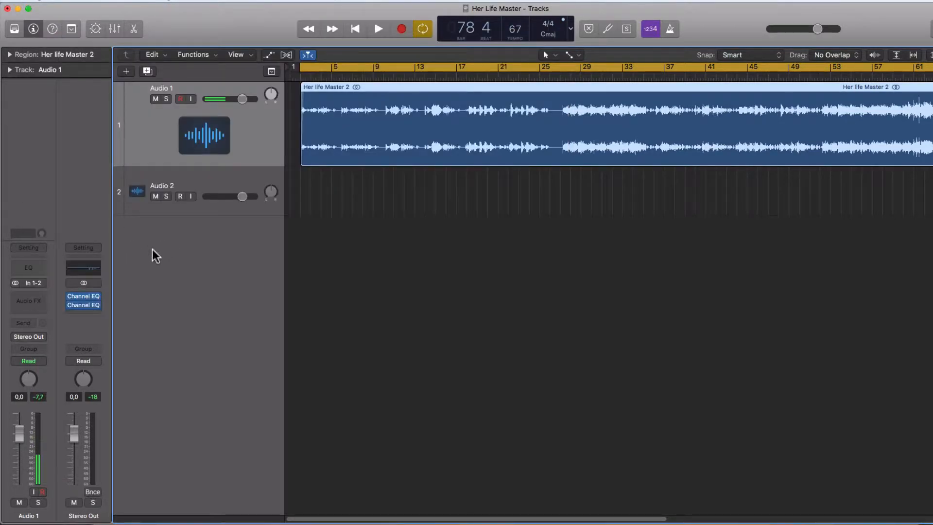
left_click(84, 305)
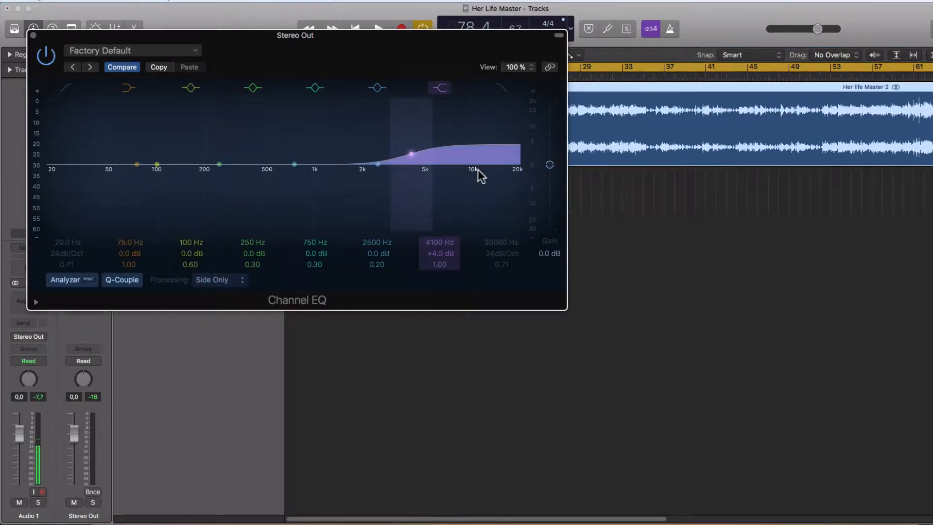
key("super+w")
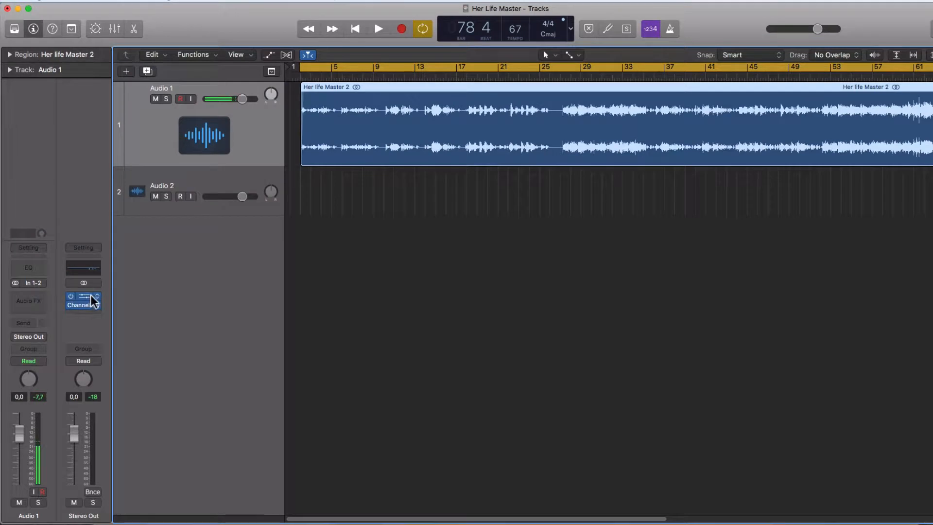
left_click(84, 301)
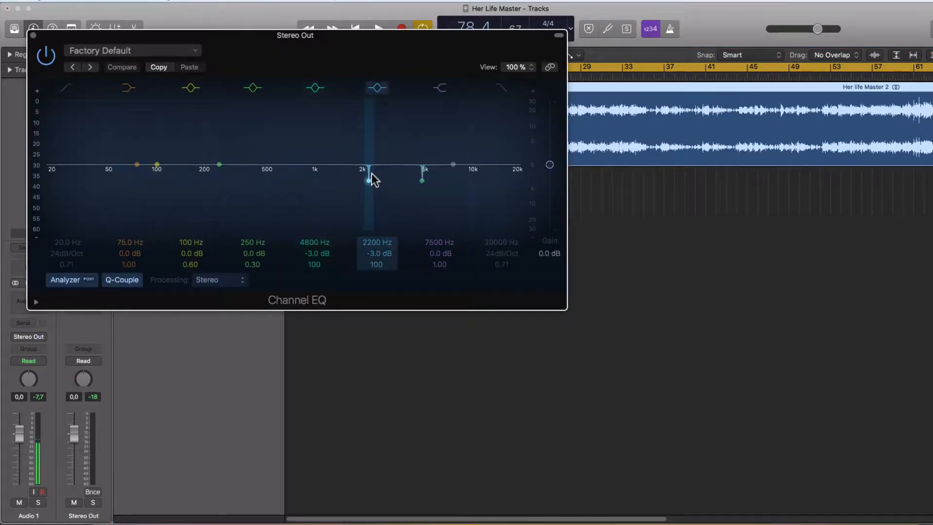
left_click(45, 55)
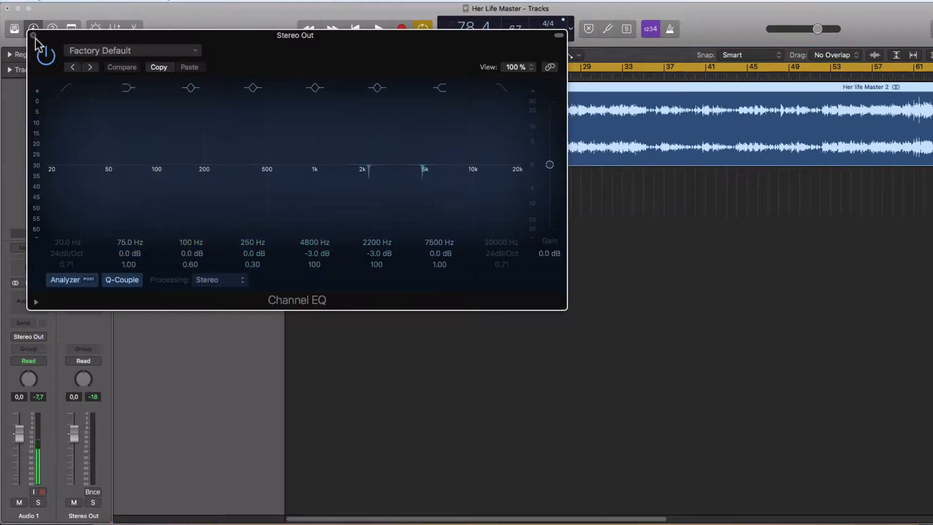
left_click(33, 35)
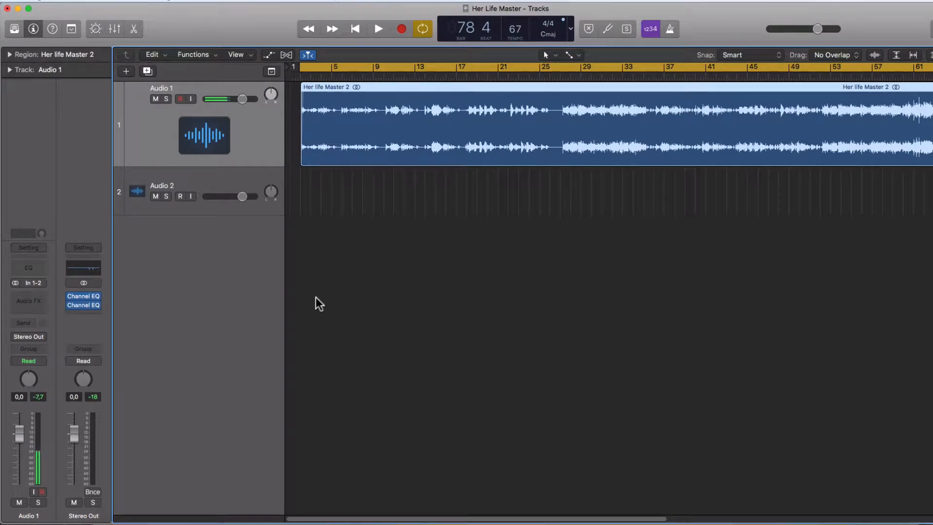
Insert a stereo Adaptive Limiter after the two EQs on the stereo output and set its Out Ceiling to -0.6 dB.
left_click(93, 313)
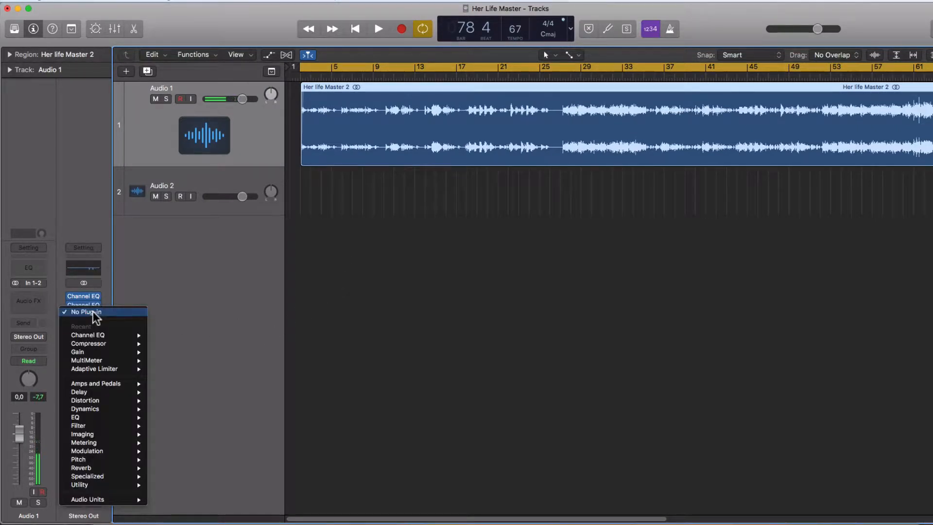
mouse_move(118, 369)
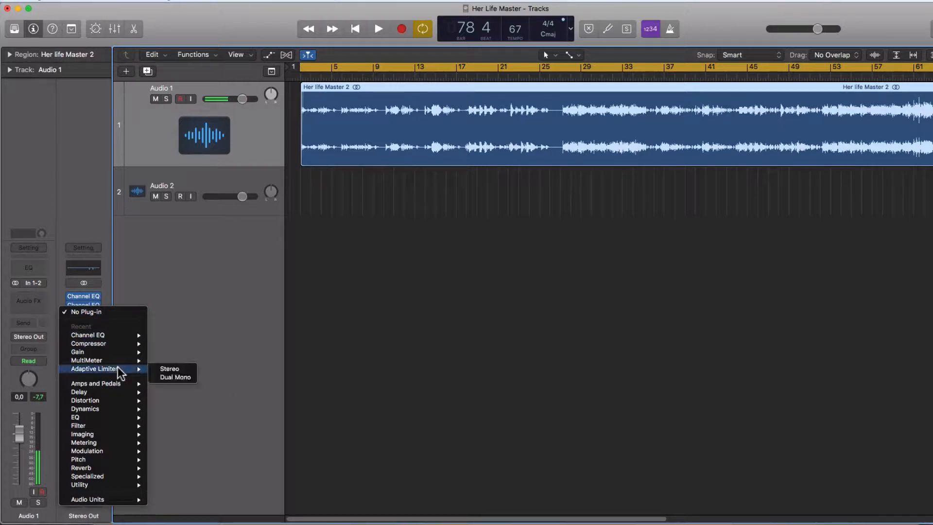
left_click(174, 368)
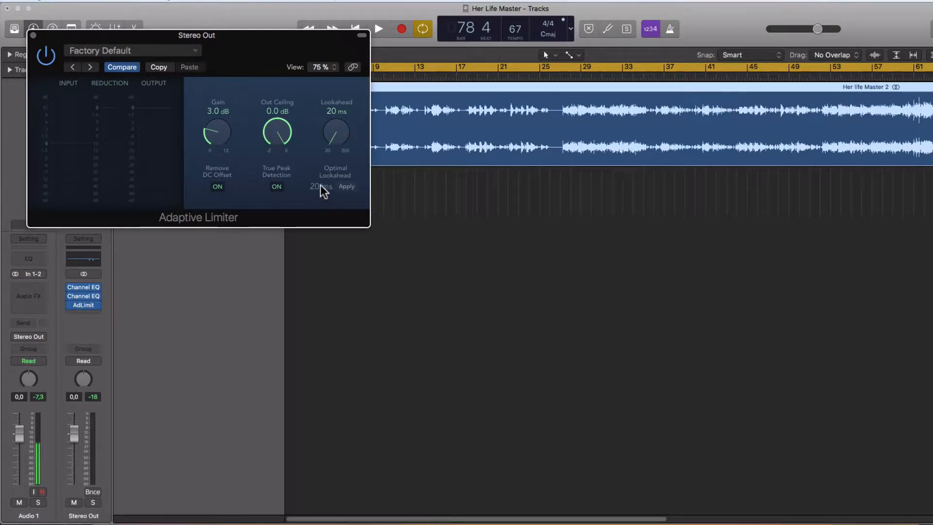
left_click_drag(270, 132, 273, 171)
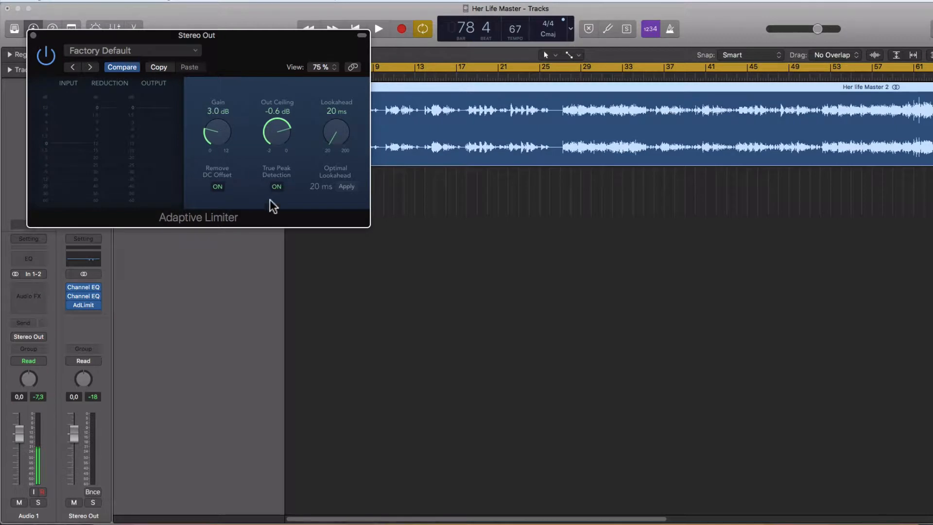
Insert a stereo MultiMeter after the Adaptive Limiter on the stereo output and arrange both plug-in windows side by side.
left_click_drag(255, 49, 405, 47)
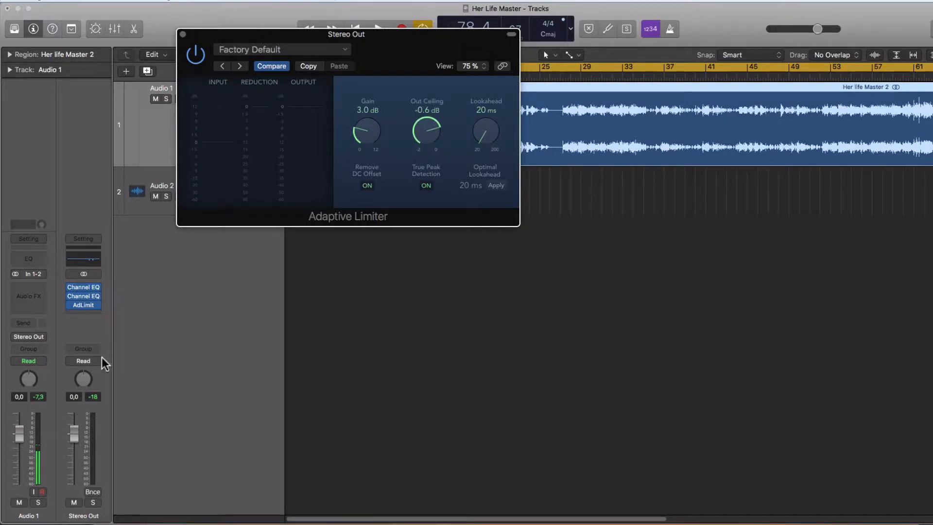
left_click(87, 307)
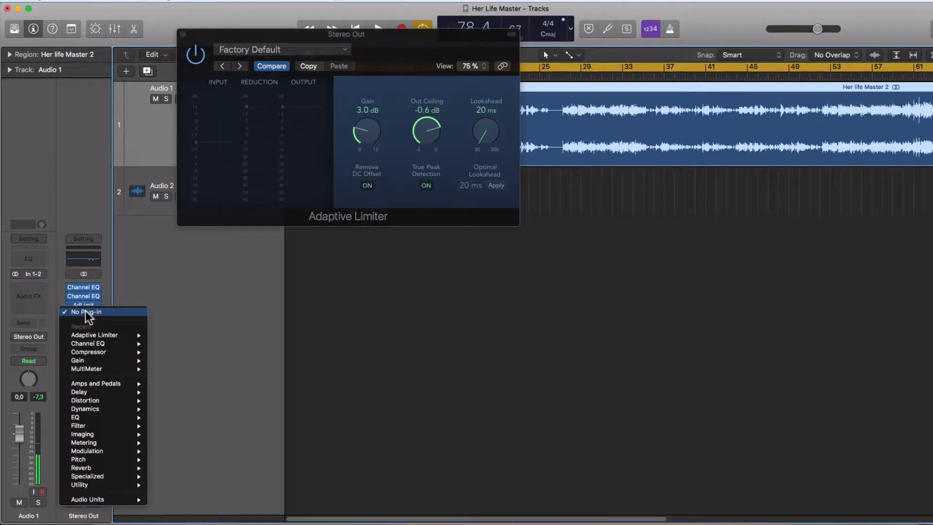
mouse_move(104, 370)
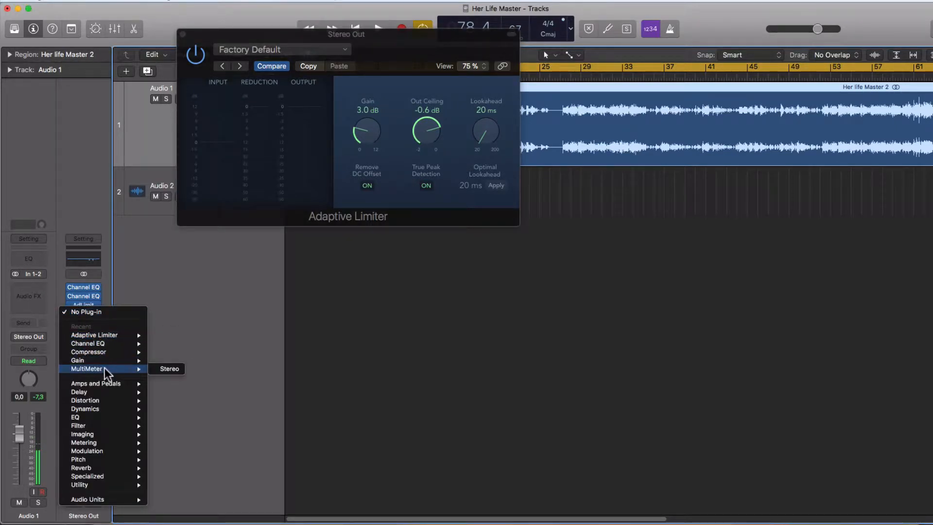
left_click(249, 370)
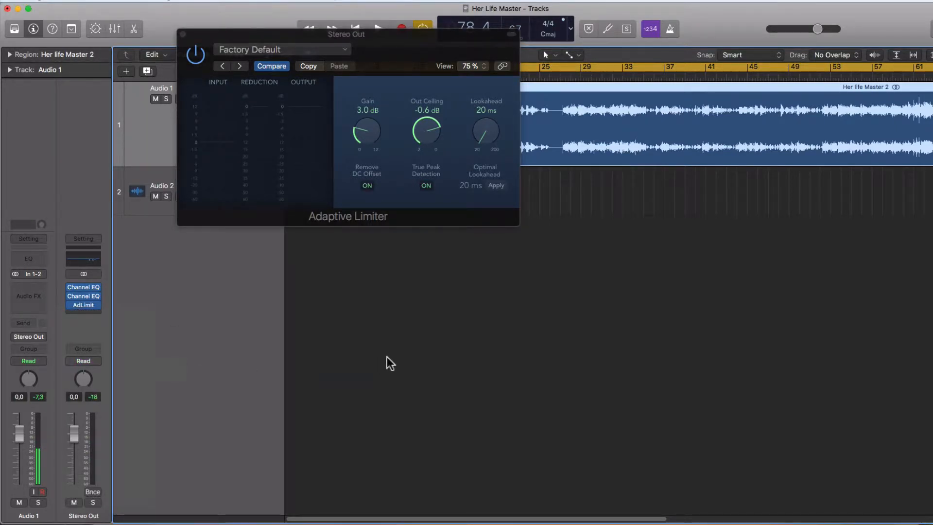
left_click_drag(281, 23, 766, 41)
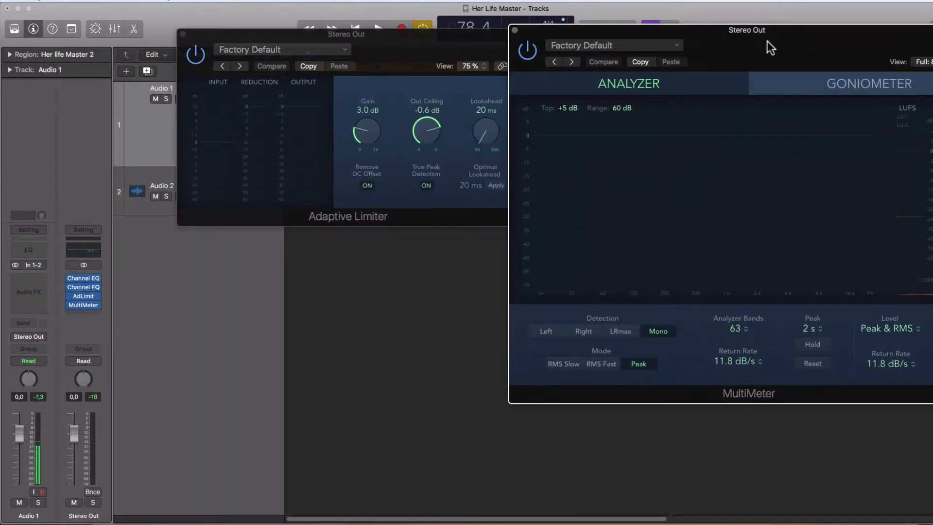
left_click_drag(428, 39, 308, 22)
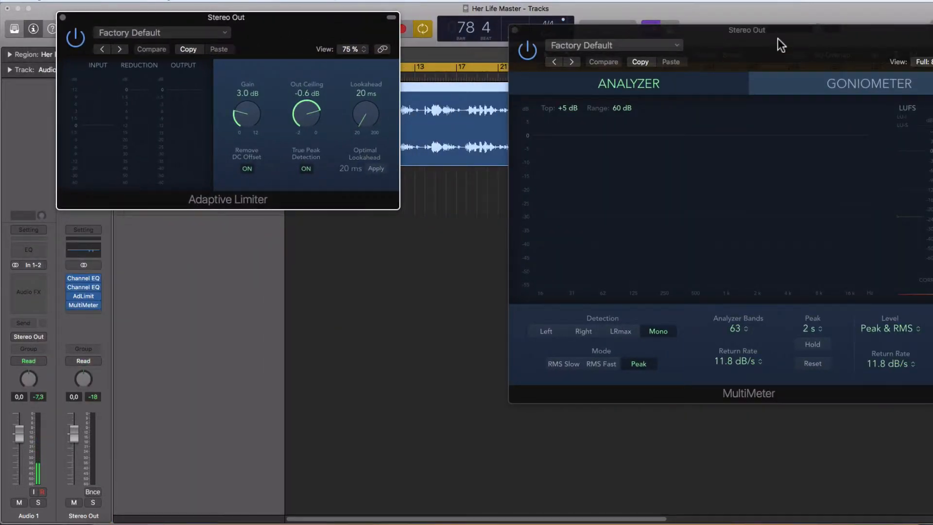
left_click_drag(777, 38, 683, 21)
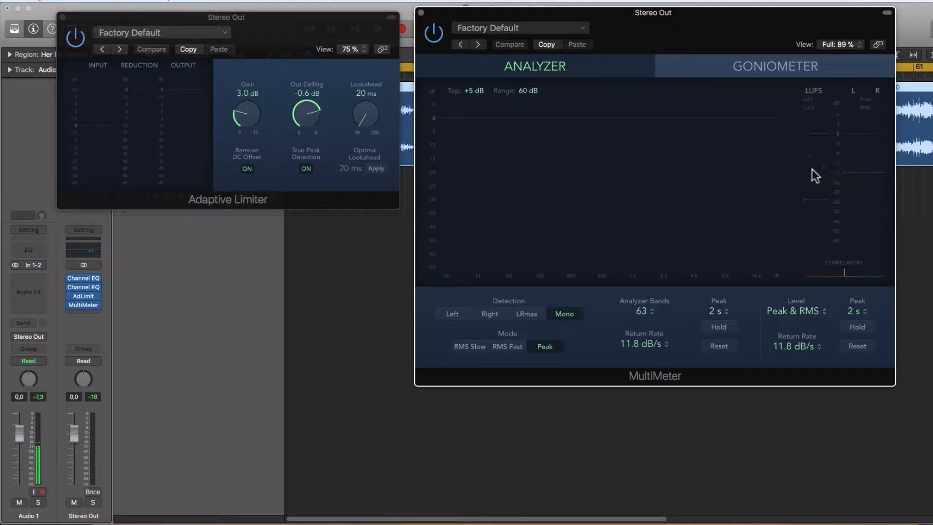
Move the MultiMeter's LUFS target marker to about -14 and measure the song's playback with the Adaptive Limiter's Gain at 7.0 dB.
left_click_drag(805, 200, 805, 179)
left_click_drag(243, 120, 248, 92)
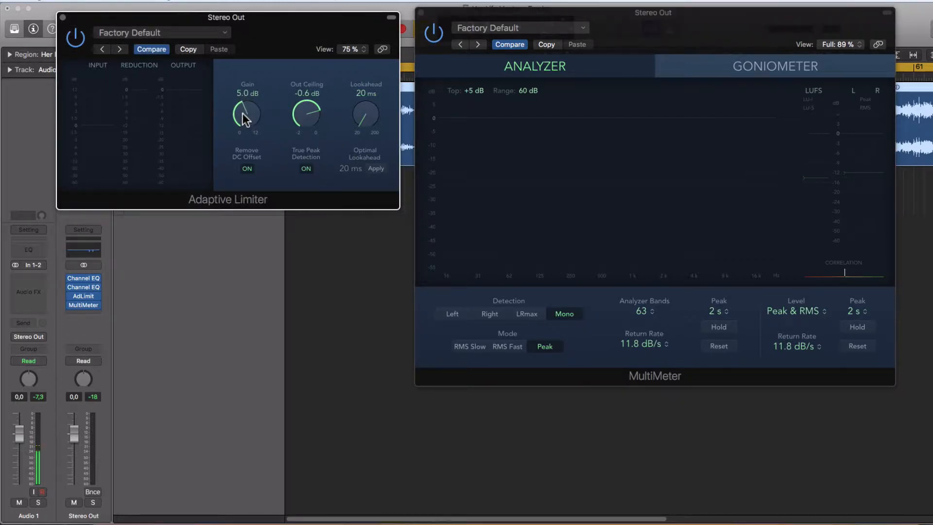
left_click_drag(243, 119, 255, 107)
key("space")
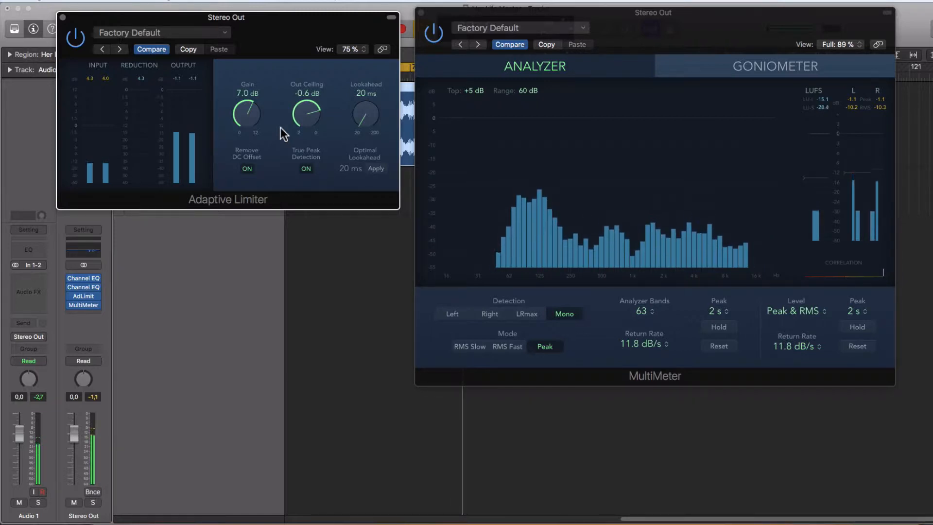
key("space")
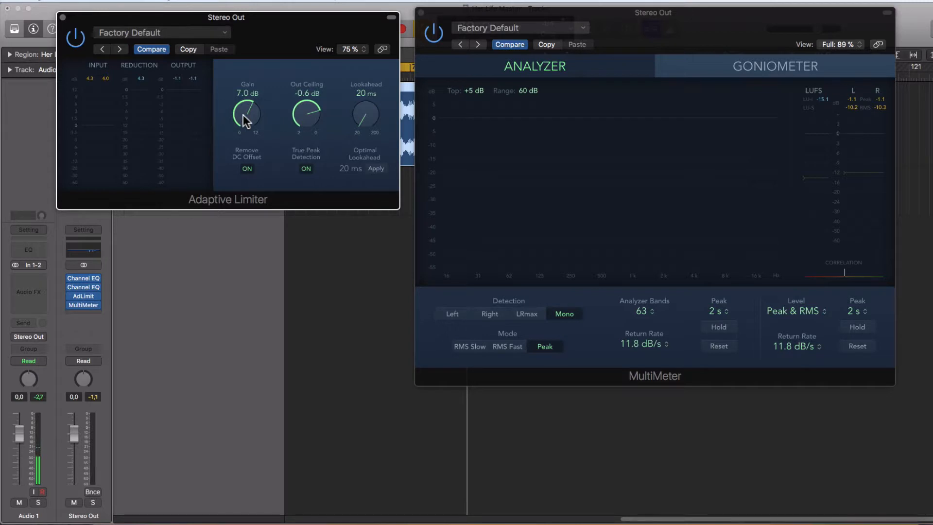
Set the Adaptive Limiter's Gain to 8.0 dB, reset the MultiMeter's readings and measure the song's loudness during playback.
left_click_drag(244, 117, 246, 107)
left_click(856, 100)
key("space")
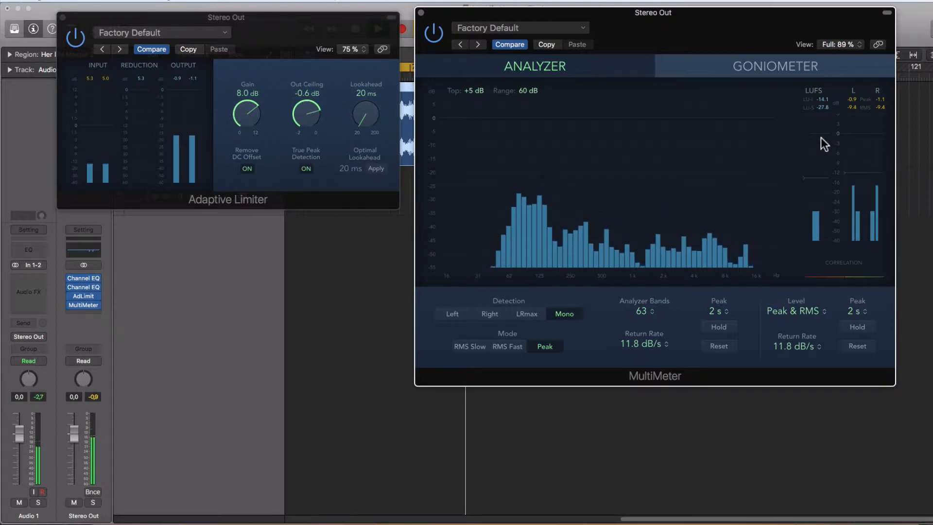
key("space")
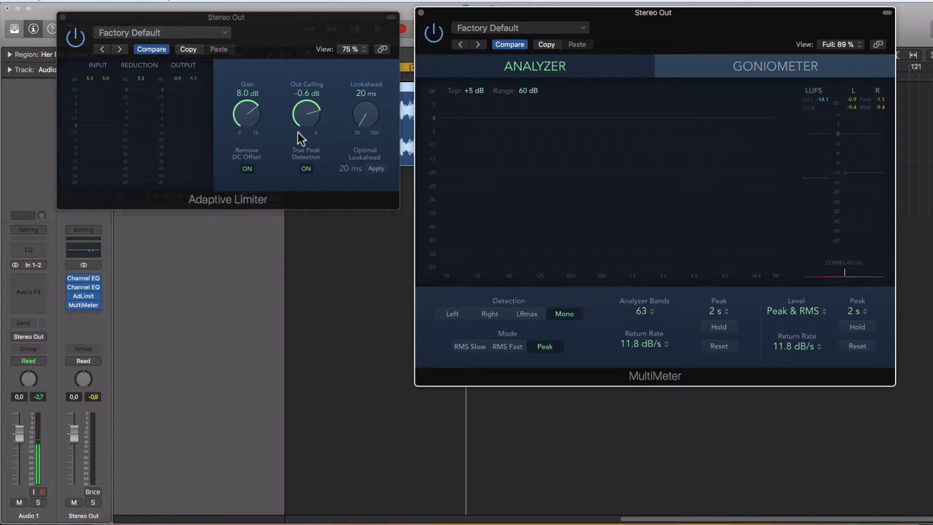
Set the Adaptive Limiter's Out Ceiling to -0.7 dB and Gain to 8.2 dB, and measure the song again with reset MultiMeter readings.
left_click(301, 114)
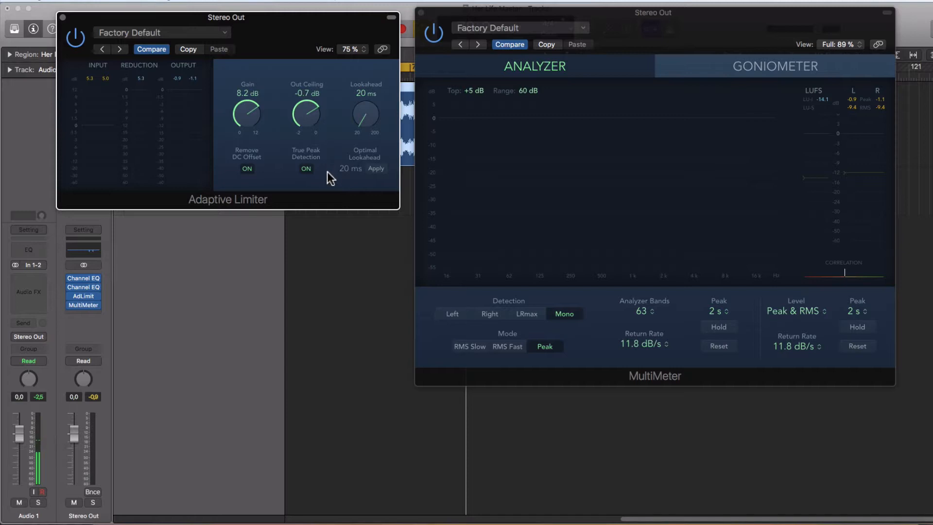
left_click(820, 99)
left_click(853, 107)
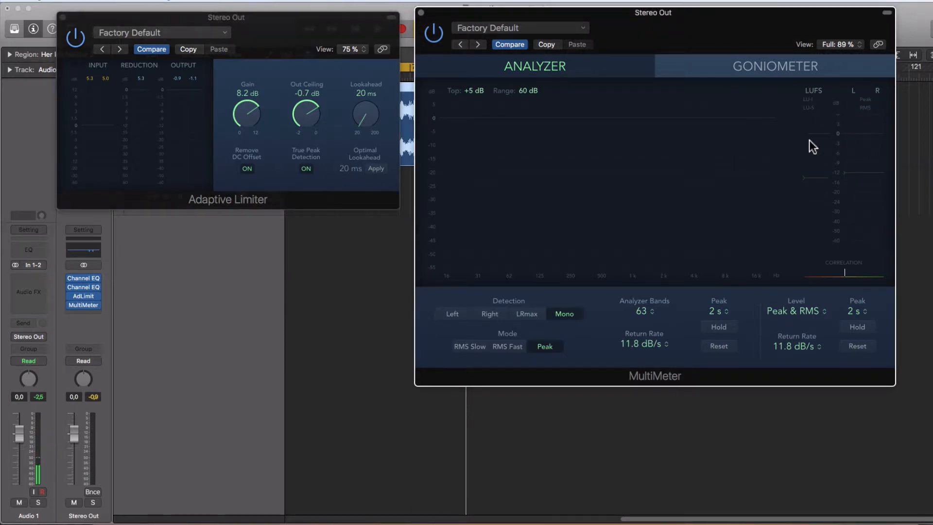
key("space")
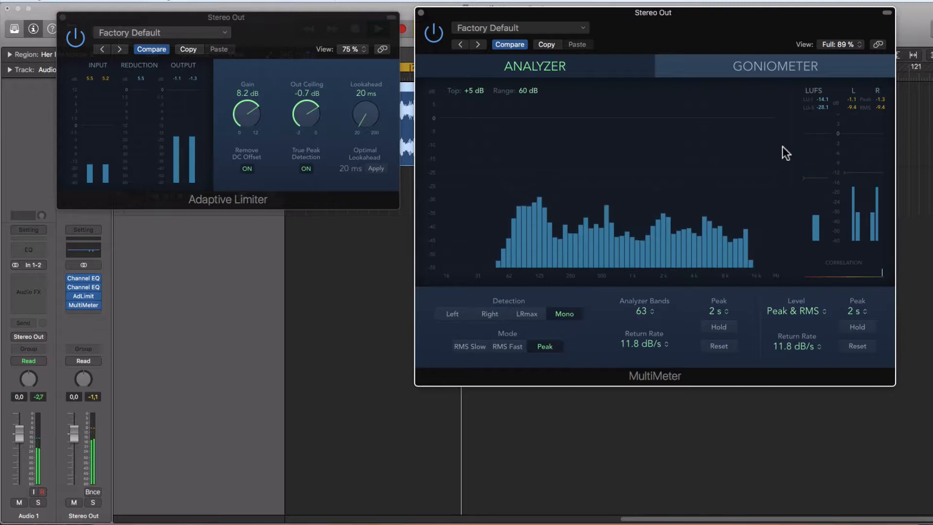
key("space")
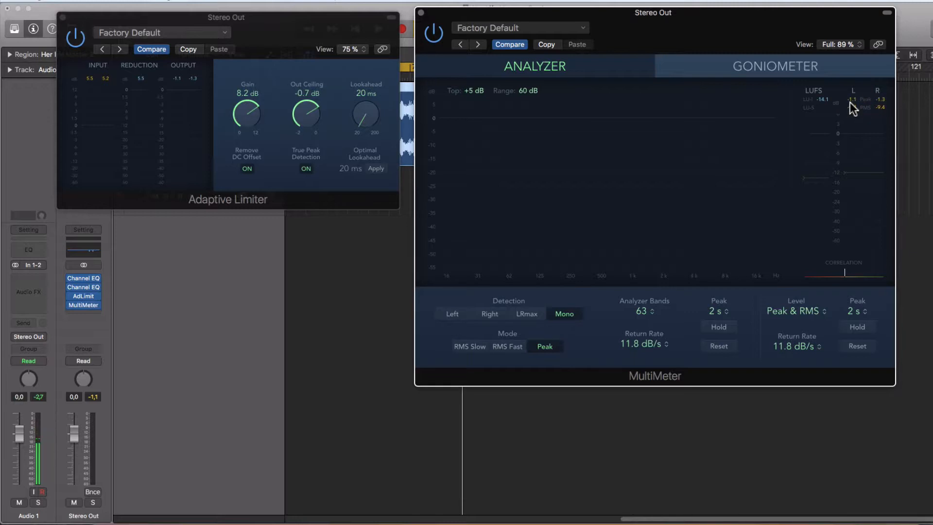
Set the Adaptive Limiter's Gain to 8.5 dB, clear the loudness readings and check the levels over another playback.
left_click_drag(245, 117, 239, 112)
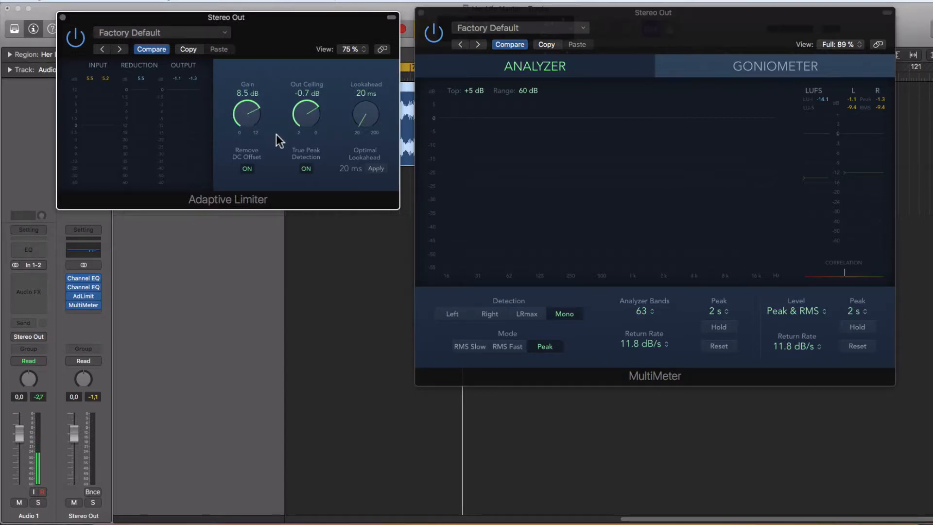
left_click(820, 101)
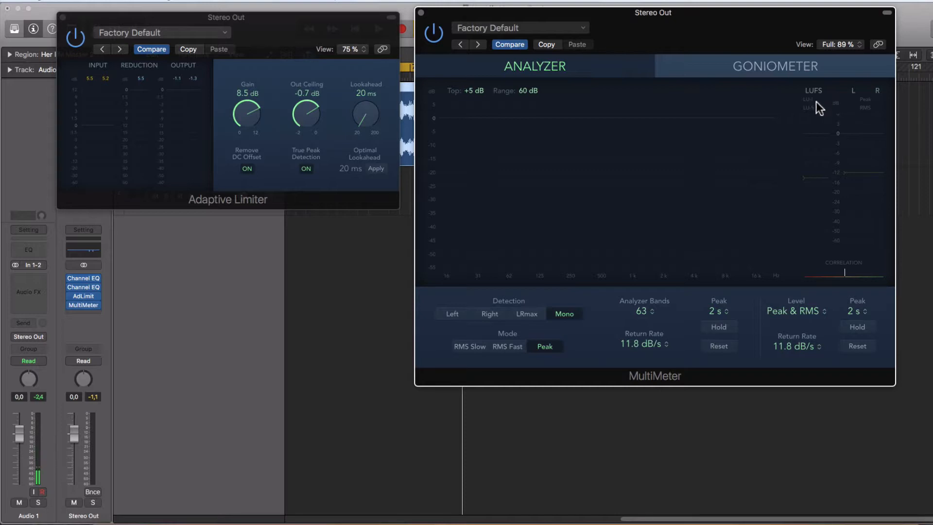
key("space")
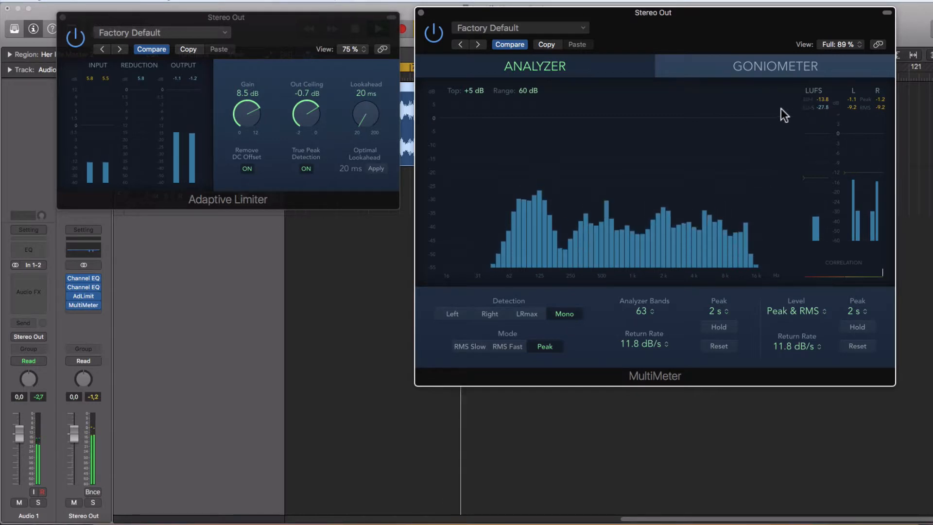
key("space")
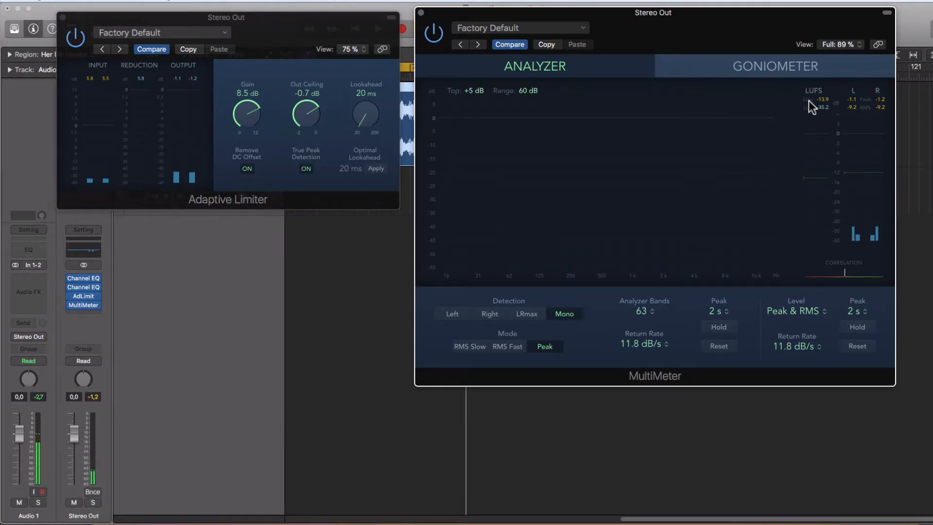
Set the Adaptive Limiter's Gain to 8.4 dB and remeasure the song after clearing the meters of both the limiter and MultiMeter.
left_click(243, 115)
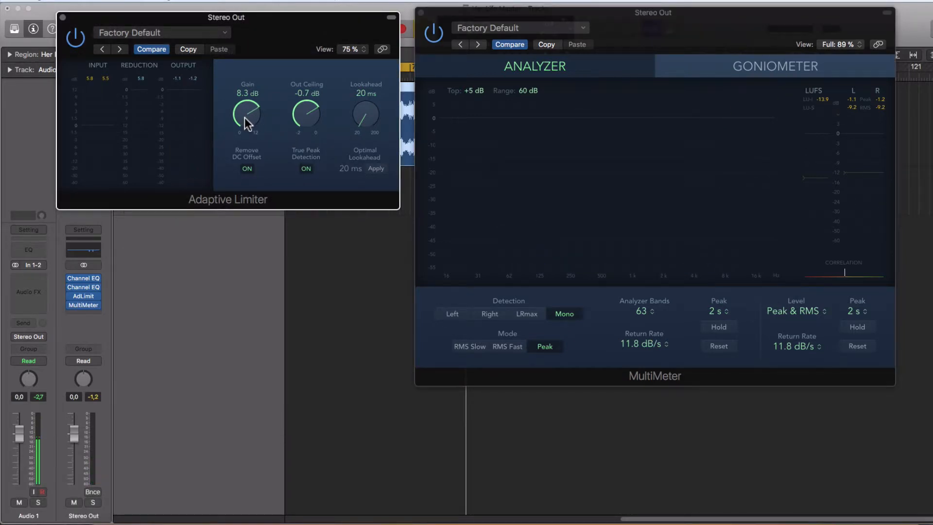
left_click(826, 108)
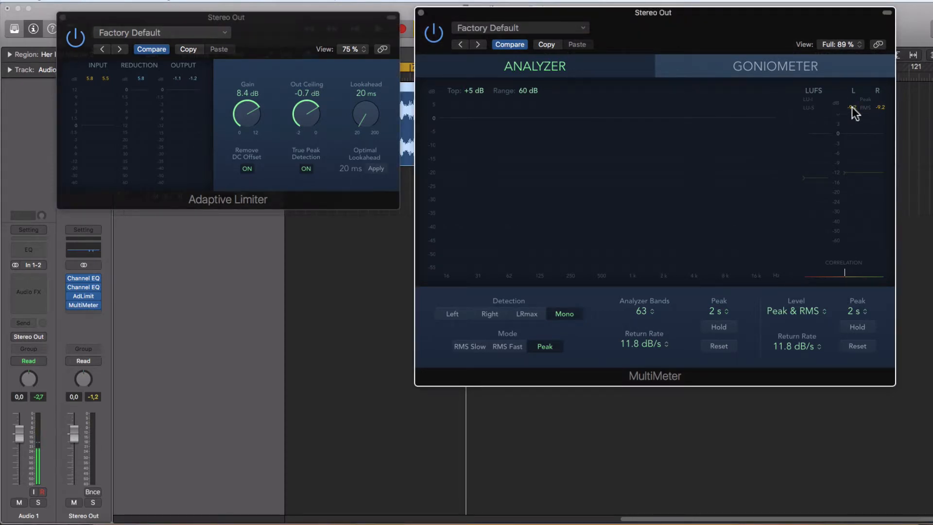
left_click(99, 83)
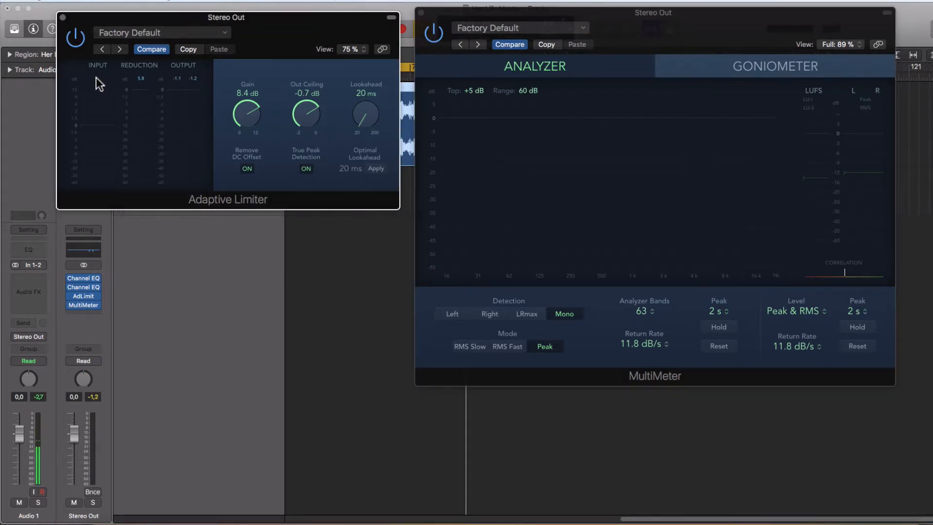
left_click(141, 83)
left_click(178, 84)
key("space")
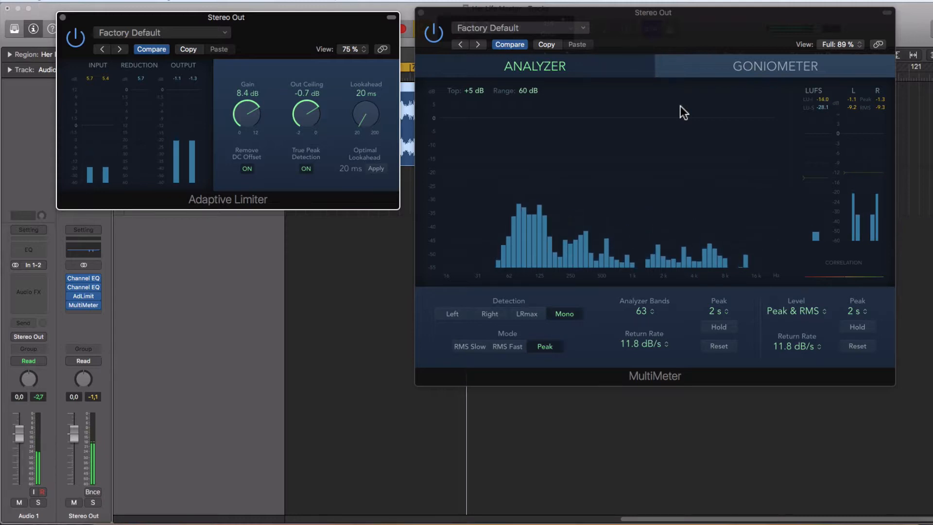
key("space")
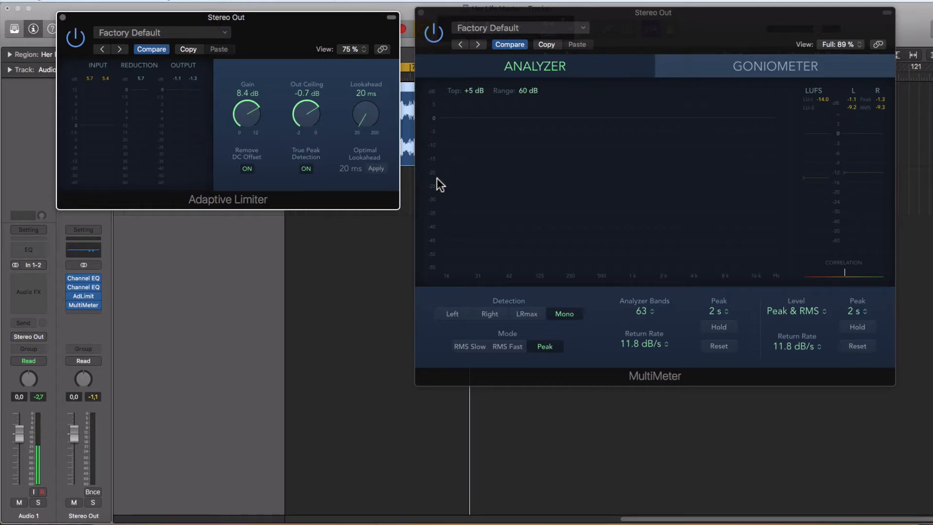
Close the MultiMeter and Adaptive Limiter windows.
left_click(421, 13)
left_click(62, 18)
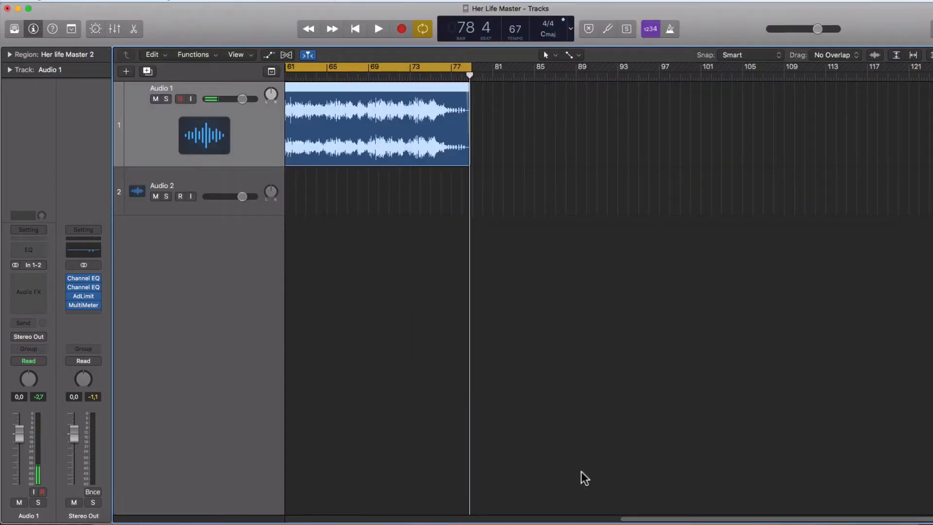
left_click_drag(653, 518, 447, 514)
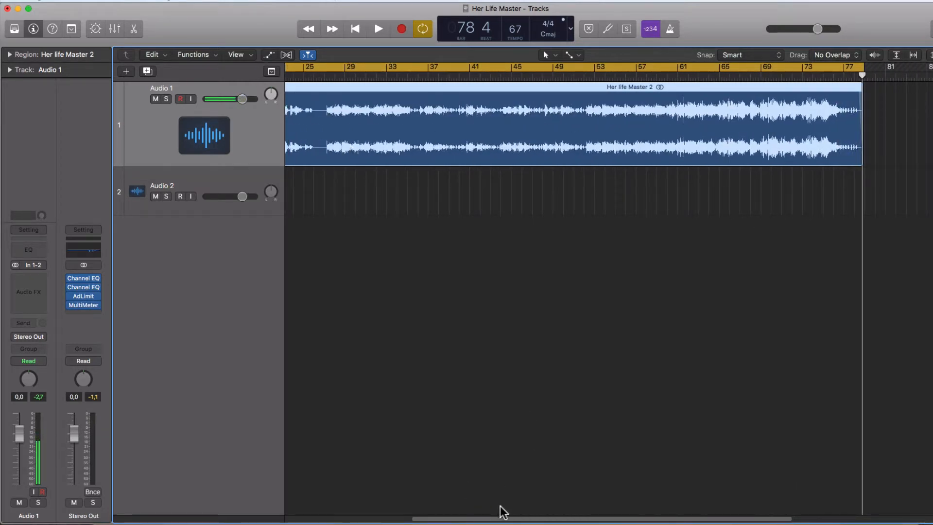
left_click_drag(502, 516, 459, 514)
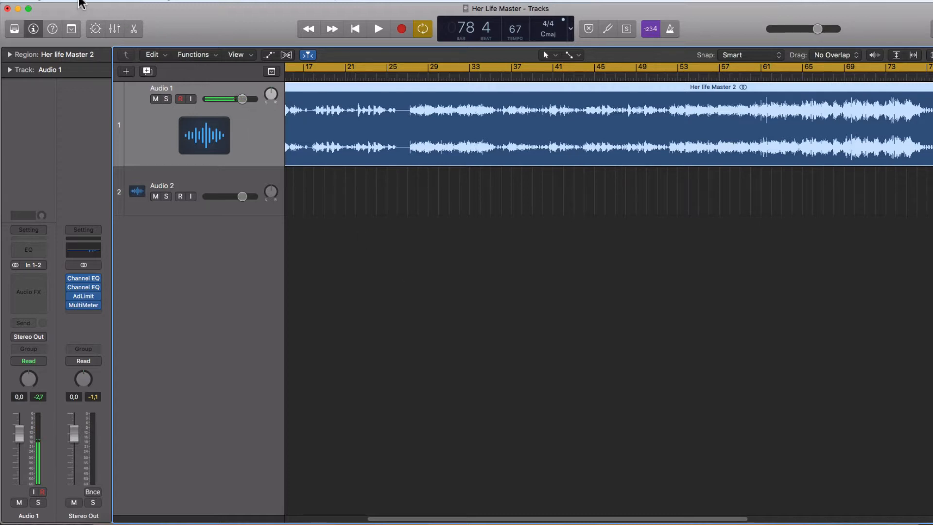
Set up a project bounce as a Wave PCM file with 16 Bit resolution and POW-r #1 (Dithering).
left_click(81, 1)
mouse_move(110, 232)
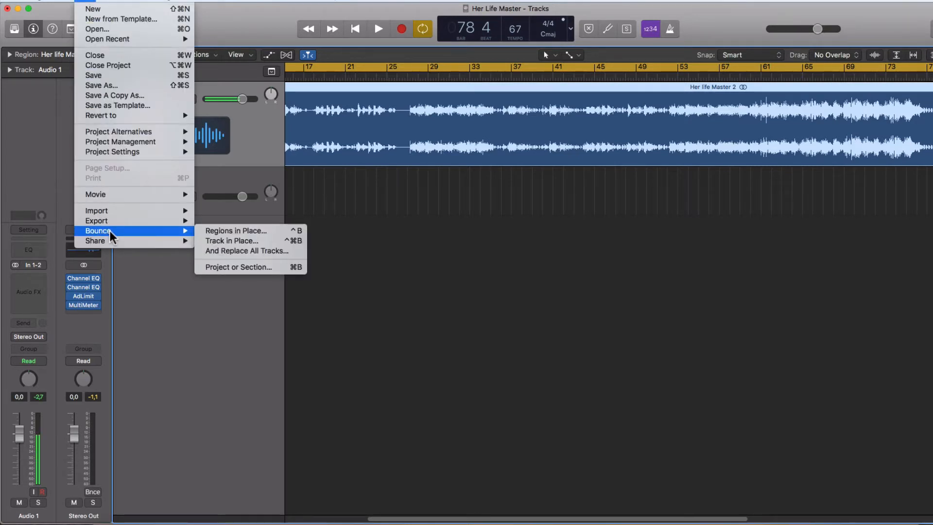
left_click(255, 266)
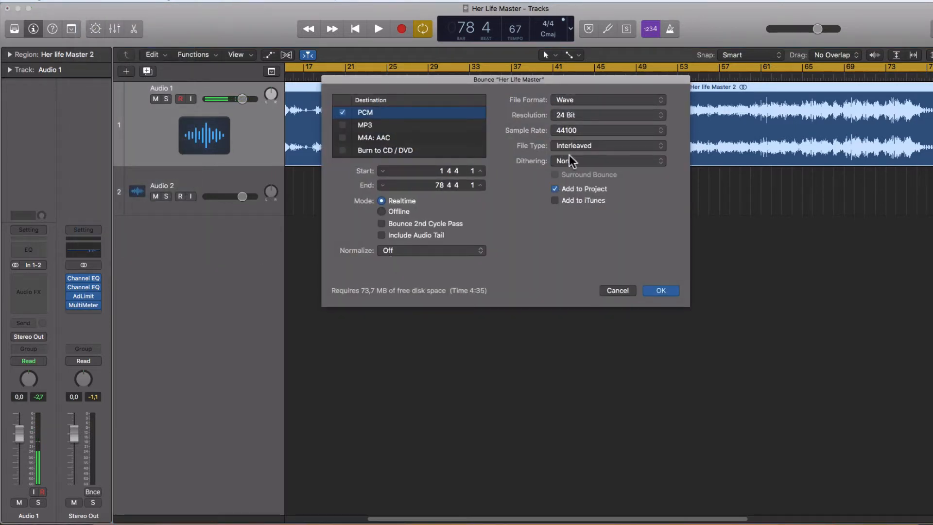
left_click(593, 117)
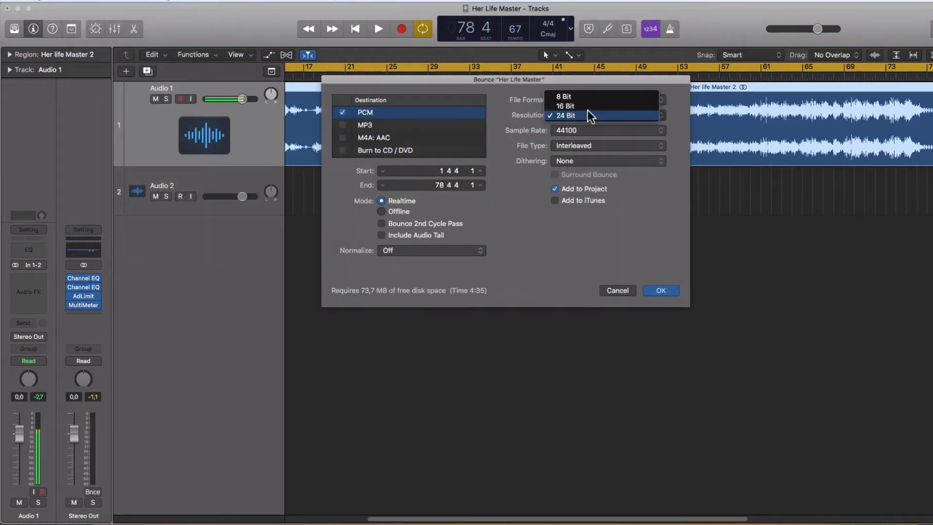
left_click(583, 106)
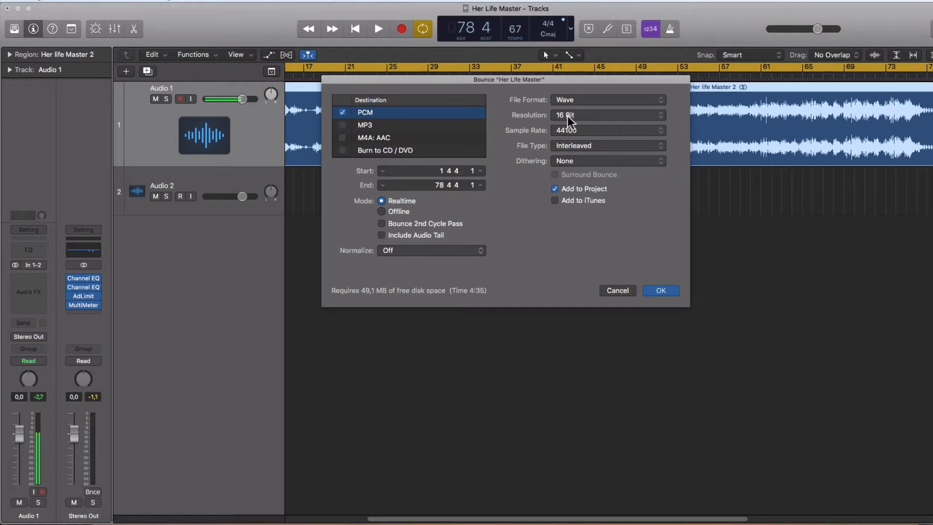
left_click(582, 162)
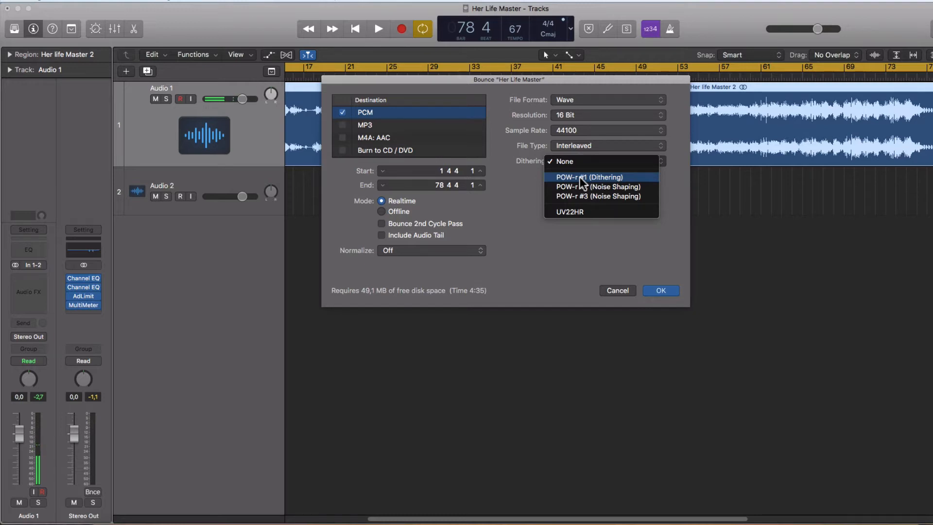
left_click(580, 178)
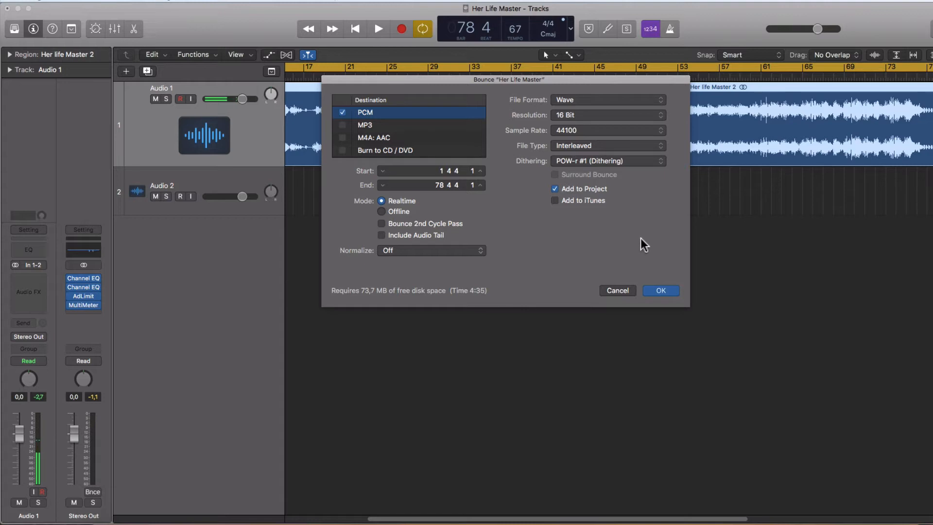
Accept the bounce settings and name the output file Her Life December in the Bounces folder.
left_click(658, 291)
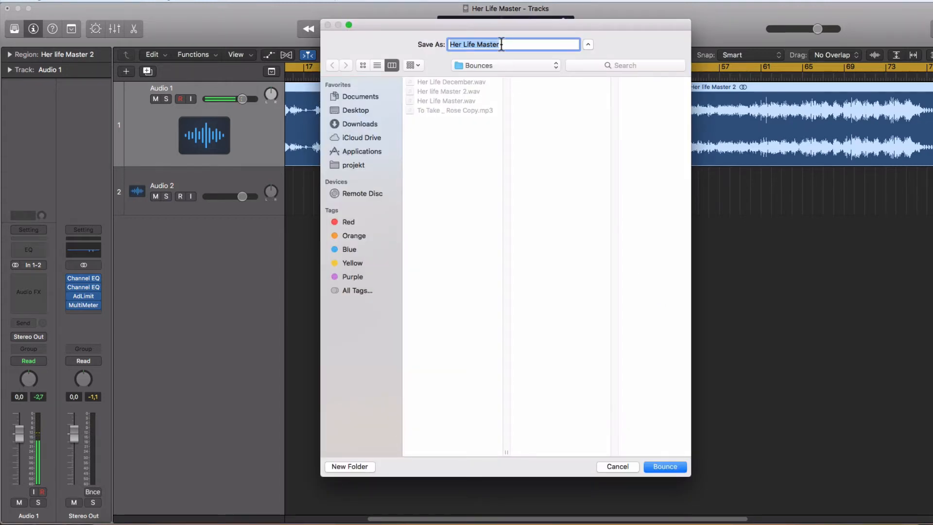
left_click_drag(501, 44, 476, 44)
type("De")
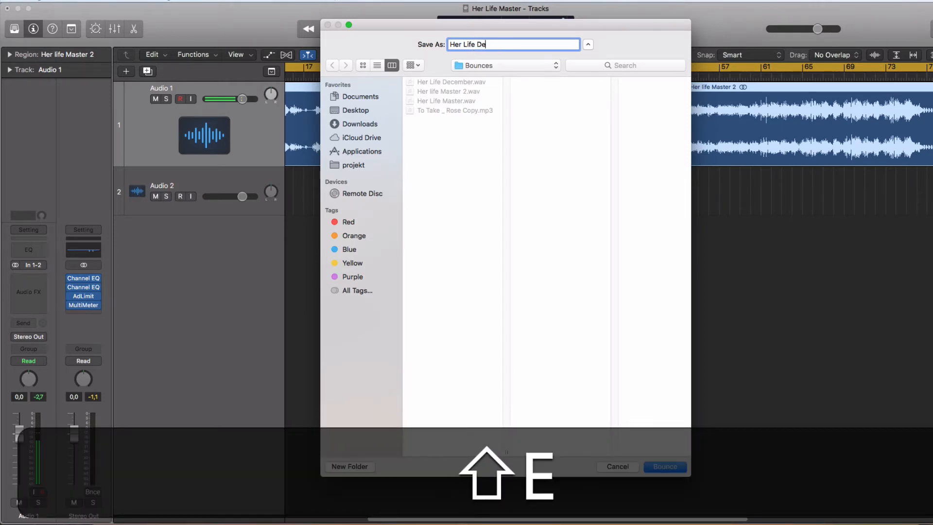
type("c")
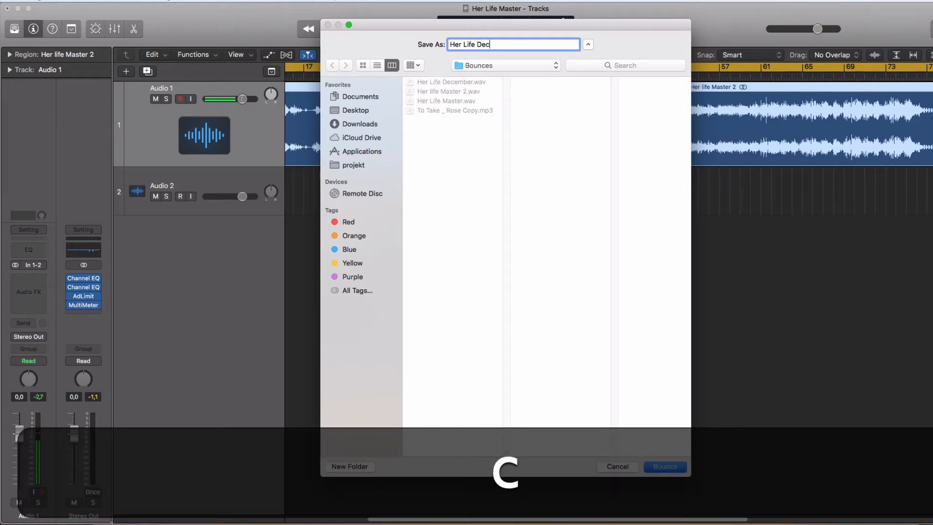
type("e")
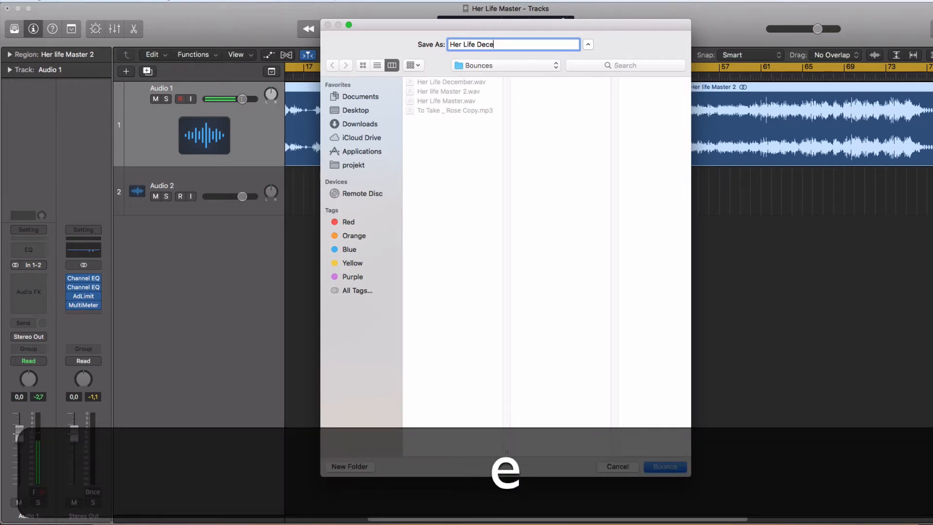
type("mber")
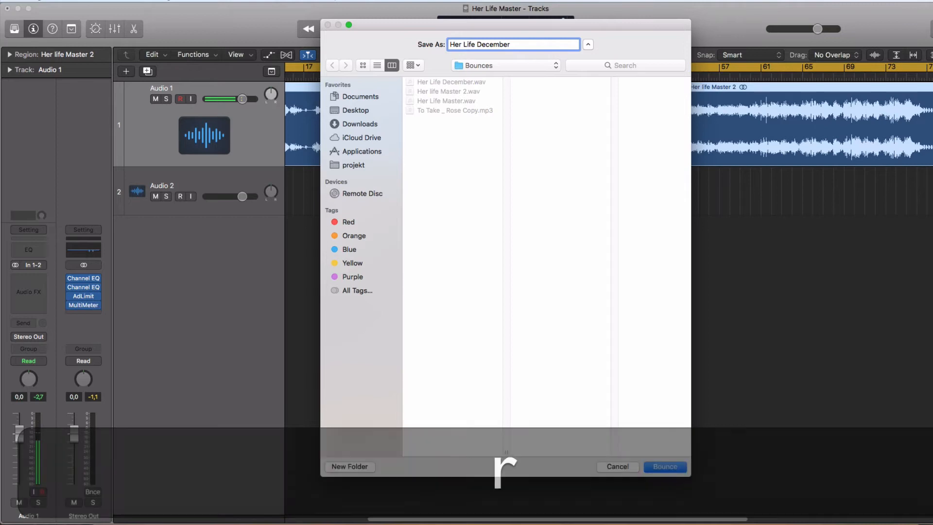